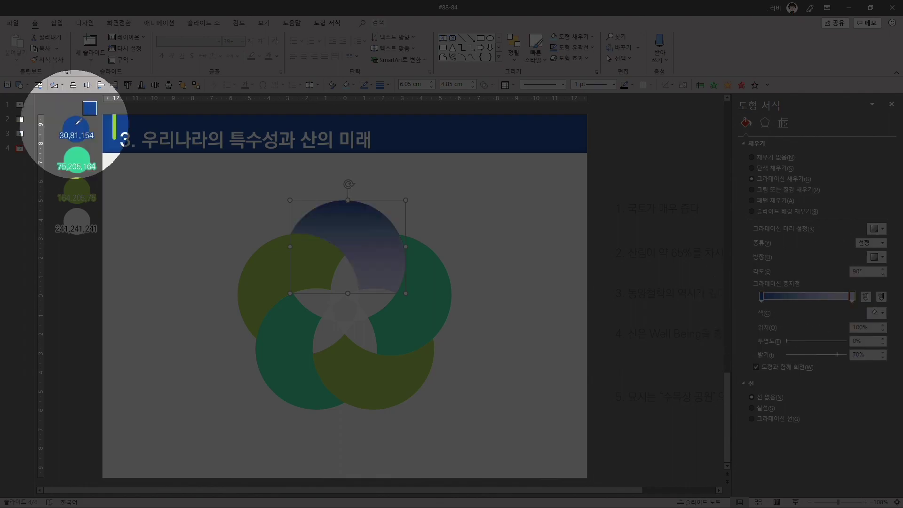
# Step: Darken the end gradient stop of the upper blue petal with a negative brightness value
pyautogui.moveTo(866, 356); pyautogui.dragTo(843, 365)
pyautogui.write('-7')
pyautogui.press('Return')
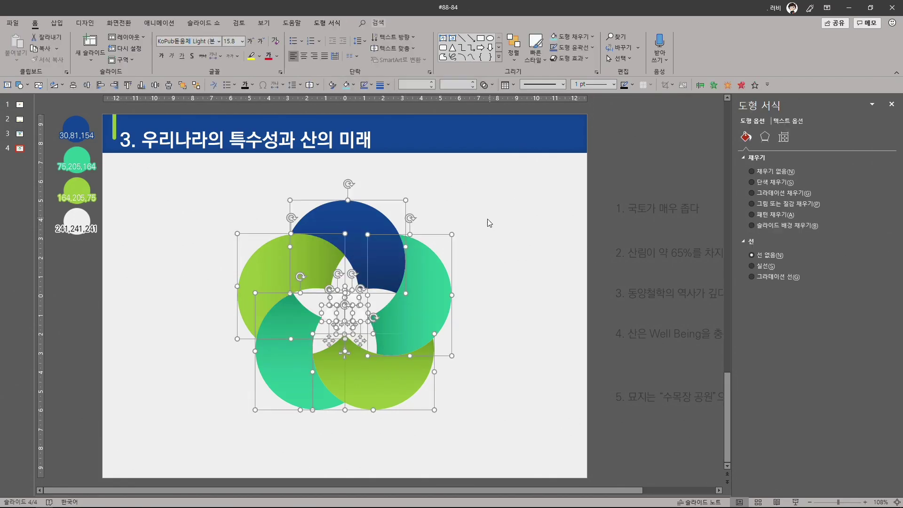
pyautogui.click(554, 210)
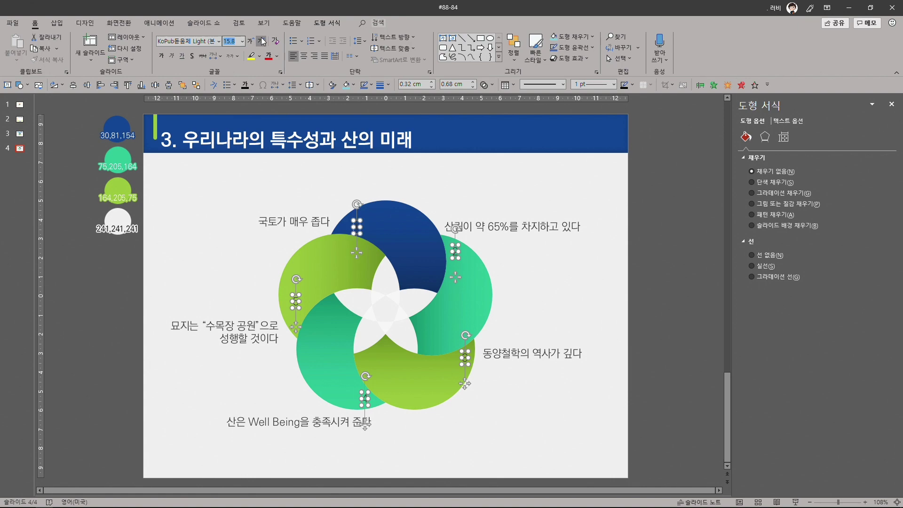
pyautogui.click(367, 223)
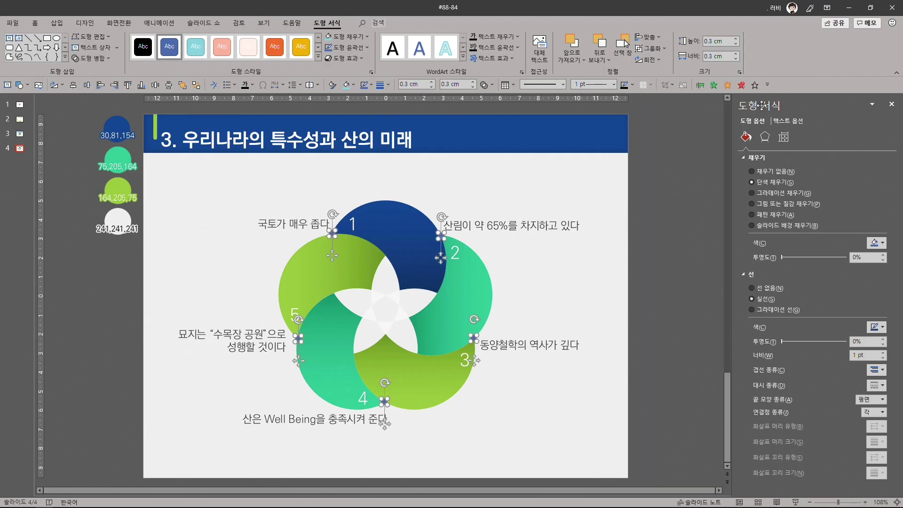
pyautogui.click(331, 180)
pyautogui.hotkey('ctrl', 'a')
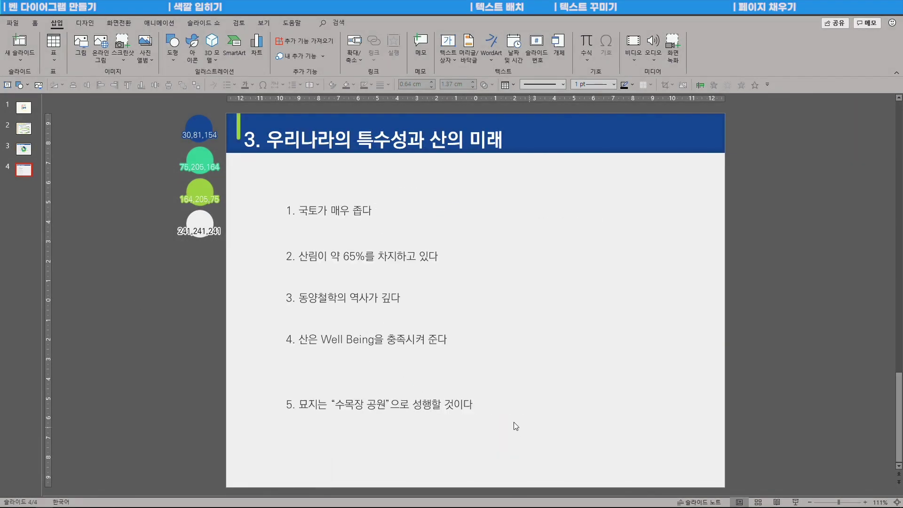
# Step: Move the five numbered text lines off the slide, beside its right edge
pyautogui.moveTo(210, 191); pyautogui.dragTo(761, 208)
pyautogui.moveTo(762, 208); pyautogui.dragTo(769, 208)
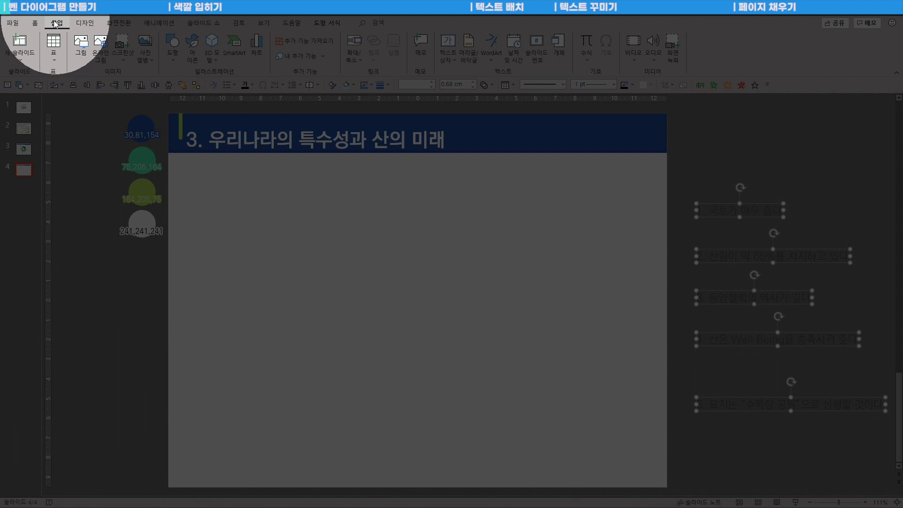
# Step: Insert a Basic Venn (기본 벤형) SmartArt graphic and extend it to five overlapping circles
pyautogui.click(237, 53)
pyautogui.moveTo(500, 194); pyautogui.dragTo(500, 272)
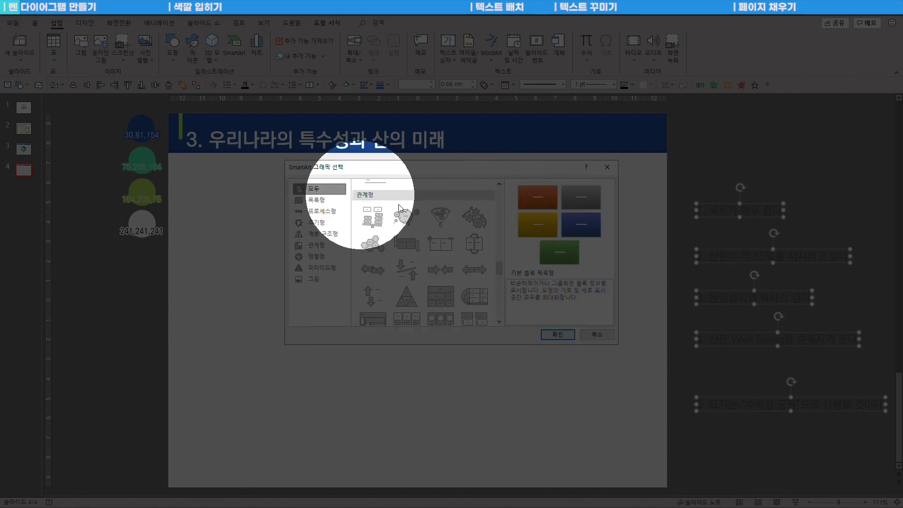
pyautogui.scroll(-3, 470, 259)
pyautogui.click(414, 292)
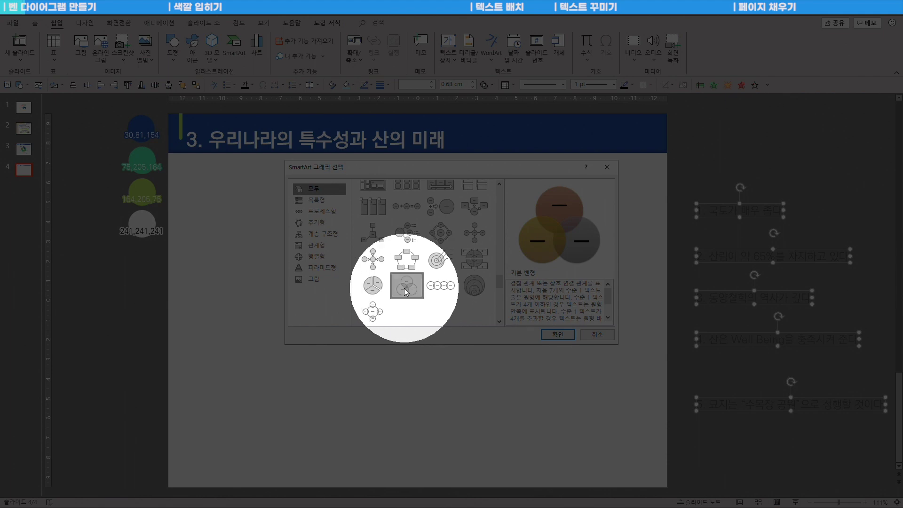
pyautogui.click(555, 334)
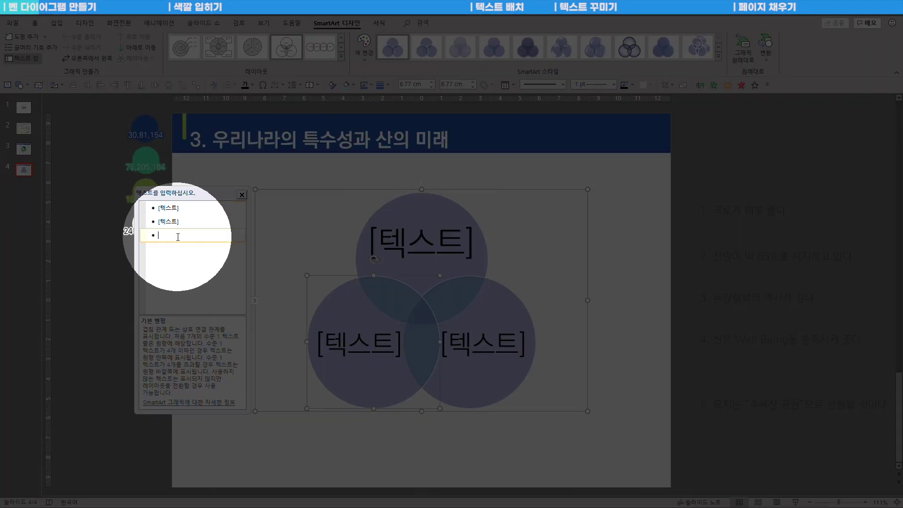
pyautogui.click(177, 247)
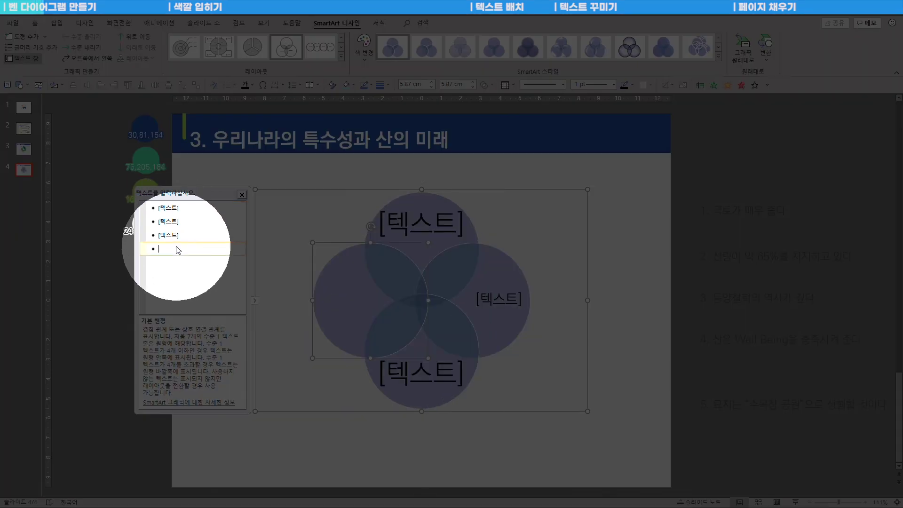
pyautogui.press('Return')
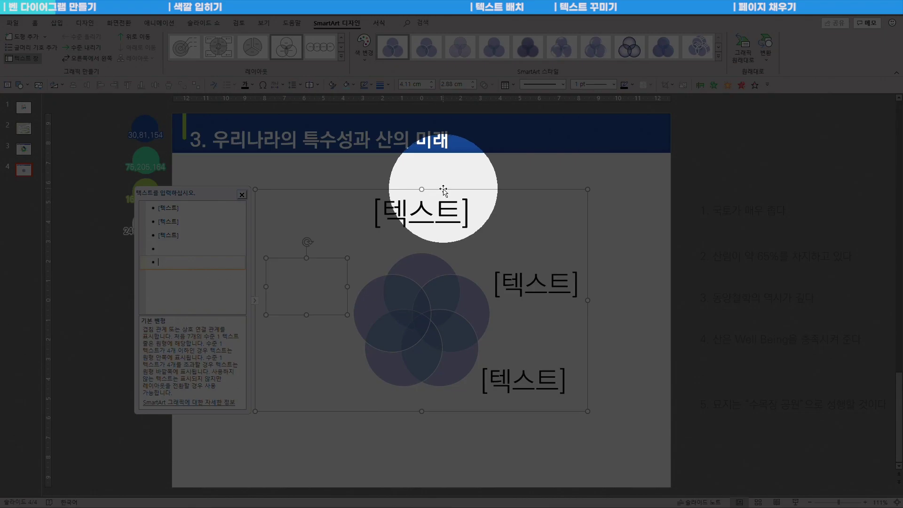
# Step: Ungroup the Venn SmartArt completely into separate circles and text boxes
pyautogui.click(445, 195)
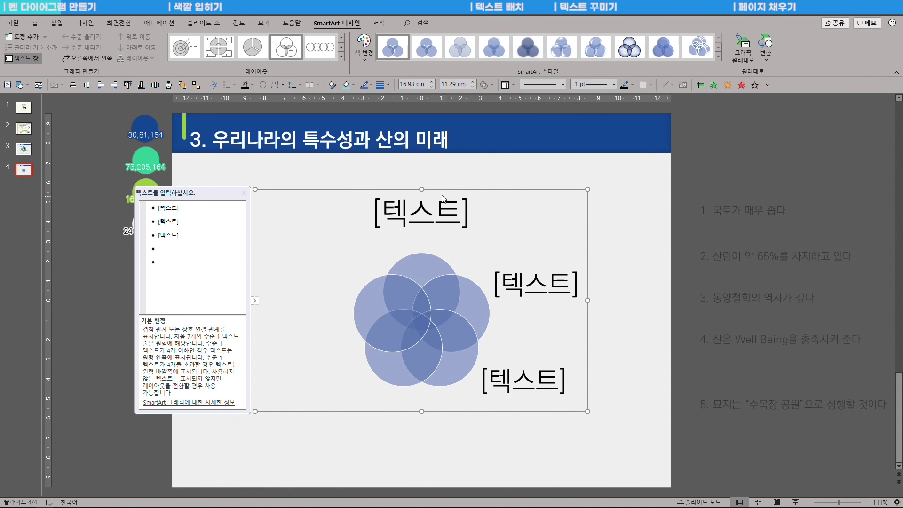
pyautogui.click(441, 197)
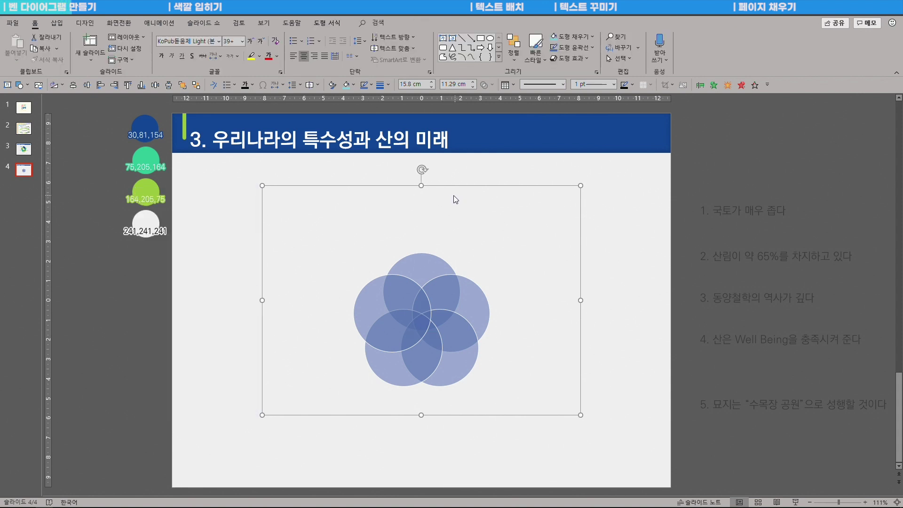
pyautogui.hotkey('ctrl', 'a')
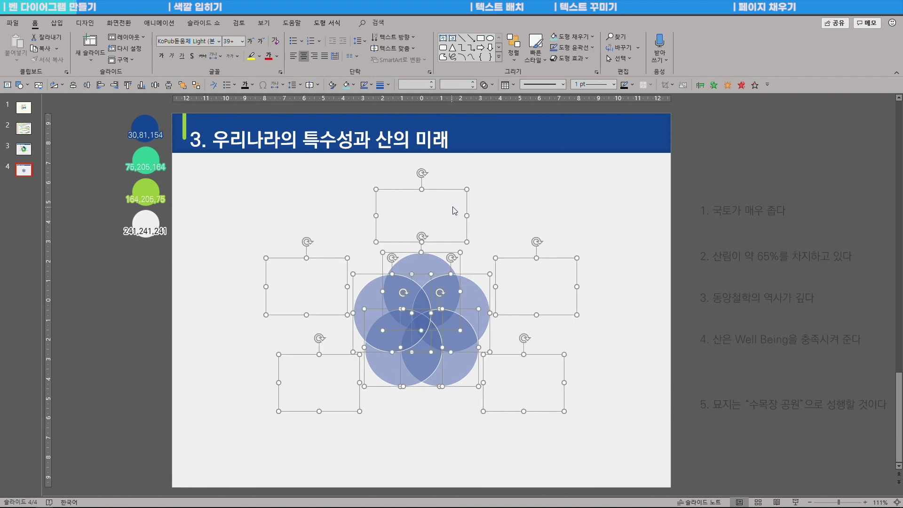
# Step: Delete the five empty text boxes around the Venn circles
pyautogui.moveTo(244, 233); pyautogui.dragTo(400, 452)
pyautogui.keyDown('shift'); pyautogui.click(405, 212); pyautogui.keyUp('shift')
pyautogui.moveTo(624, 217); pyautogui.dragTo(471, 429)
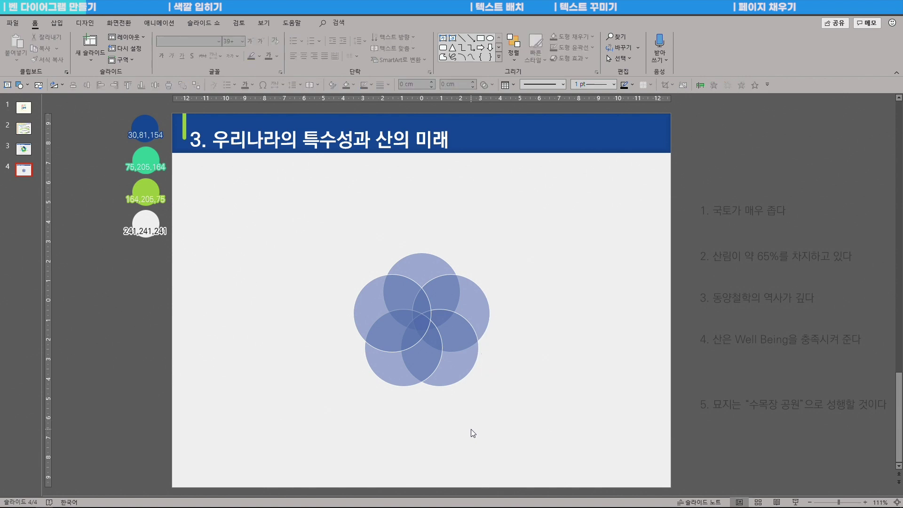
# Step: Group the five circles and enlarge the group to about 11.21 by 10.98 cm
pyautogui.moveTo(314, 226); pyautogui.dragTo(574, 440)
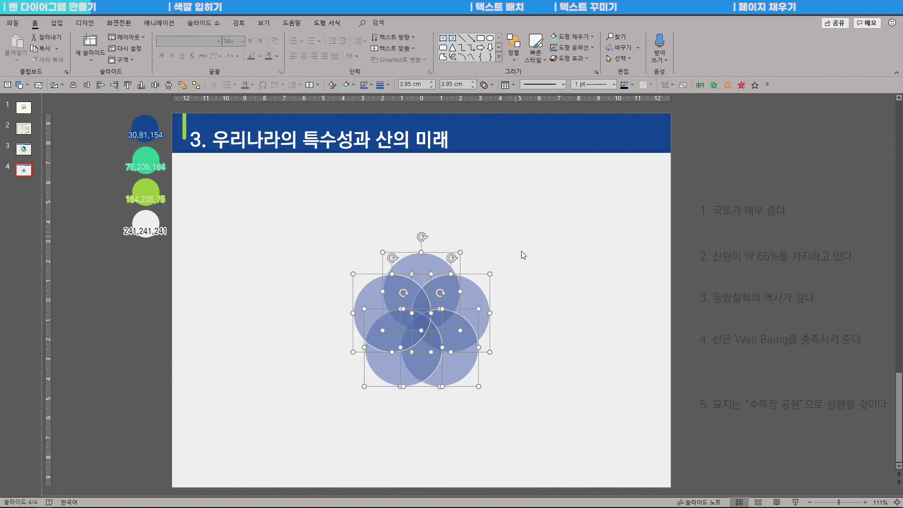
pyautogui.hotkey('ctrl', 'g')
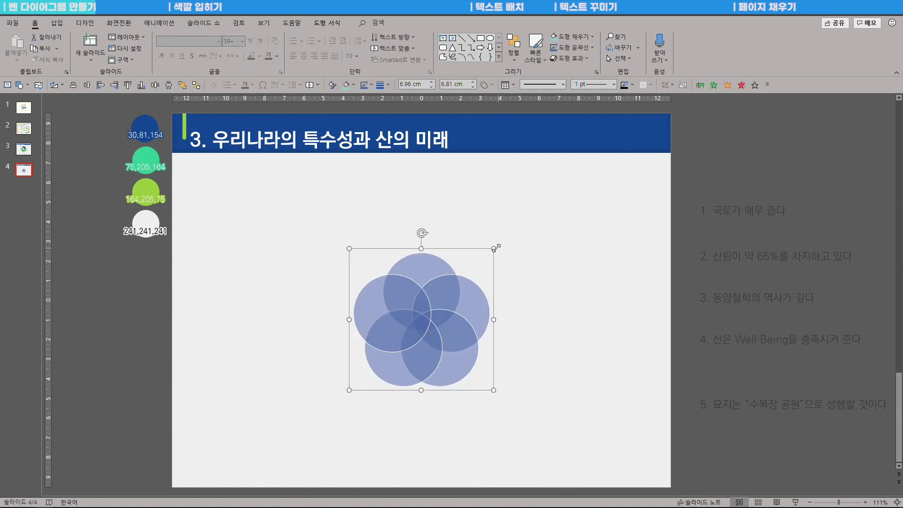
pyautogui.moveTo(494, 246); pyautogui.dragTo(535, 197)
# Step: Remove the outline from the grouped Venn circles
pyautogui.rightClick(493, 258)
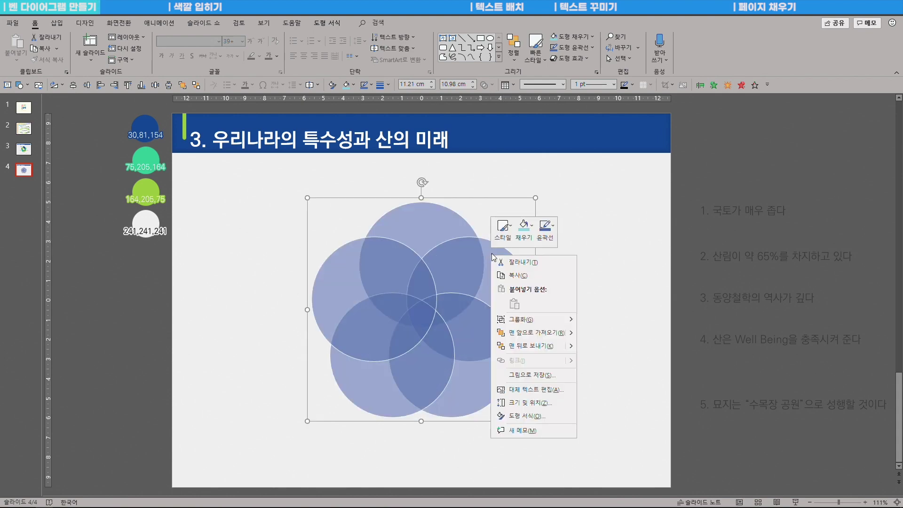
pyautogui.click(529, 416)
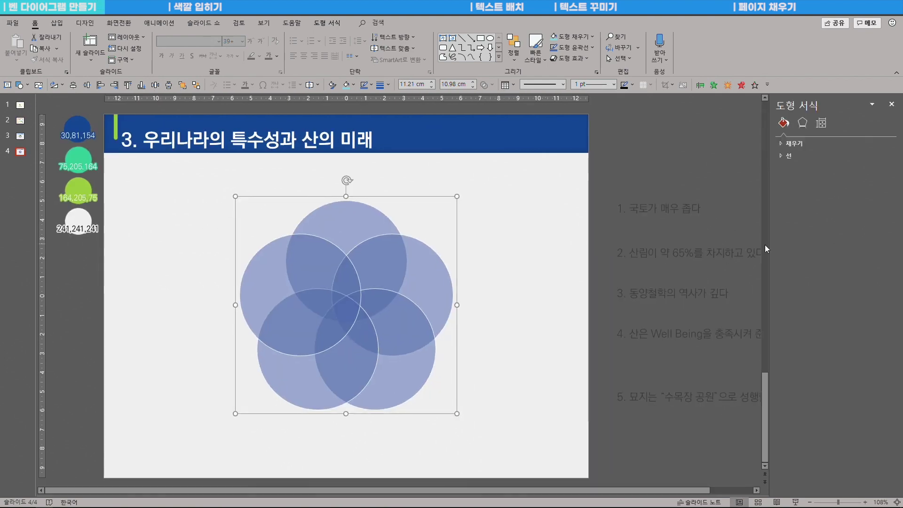
pyautogui.click(743, 155)
pyautogui.click(760, 169)
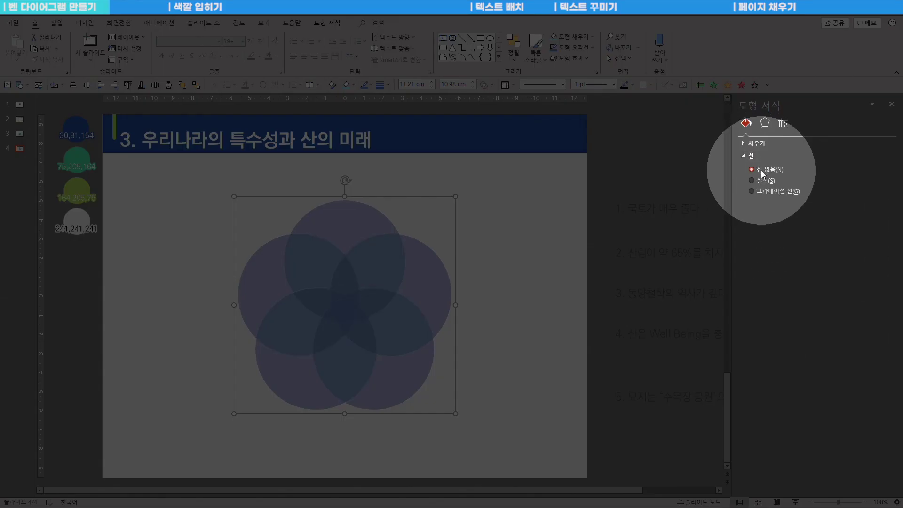
# Step: Ungroup the circles and fill the top one with the blue sampled from the 30,81,154 swatch
pyautogui.click(744, 144)
pyautogui.hotkey('alt', '1')
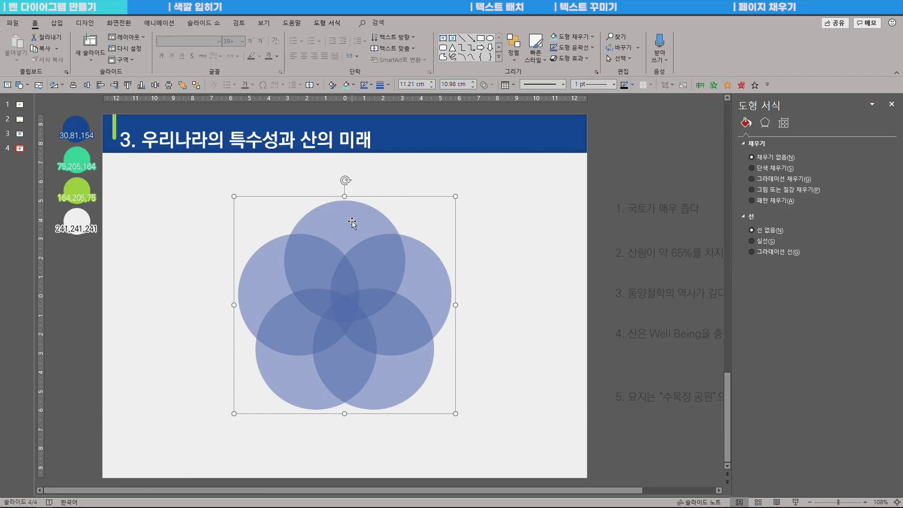
pyautogui.click(352, 221)
pyautogui.click(882, 229)
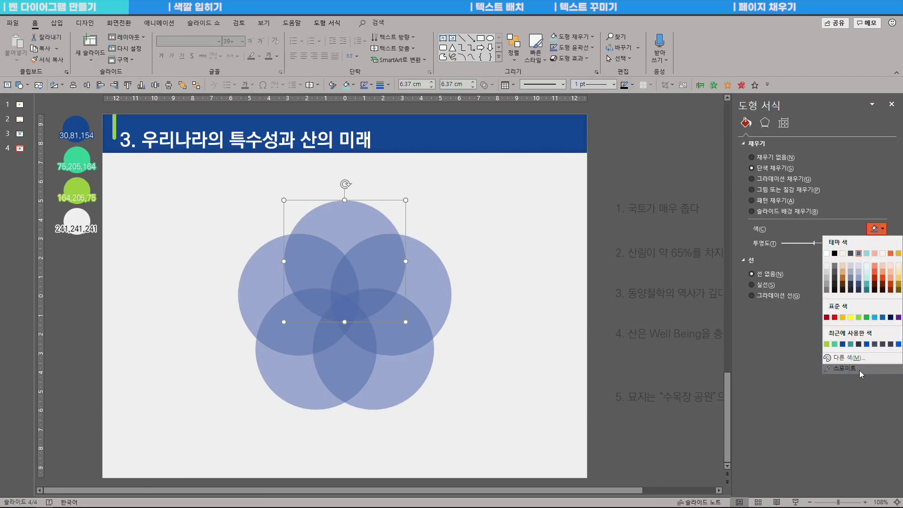
pyautogui.click(861, 369)
pyautogui.click(75, 125)
# Step: Fill the upper-right circle with the green sampled from the 75,205,164 swatch
pyautogui.click(414, 282)
pyautogui.click(882, 229)
pyautogui.click(853, 370)
pyautogui.click(77, 155)
# Step: Fill the lower-left circle with the green sampled from the 75,205,164 swatch
pyautogui.click(282, 320)
pyautogui.click(291, 376)
pyautogui.click(882, 229)
pyautogui.click(854, 370)
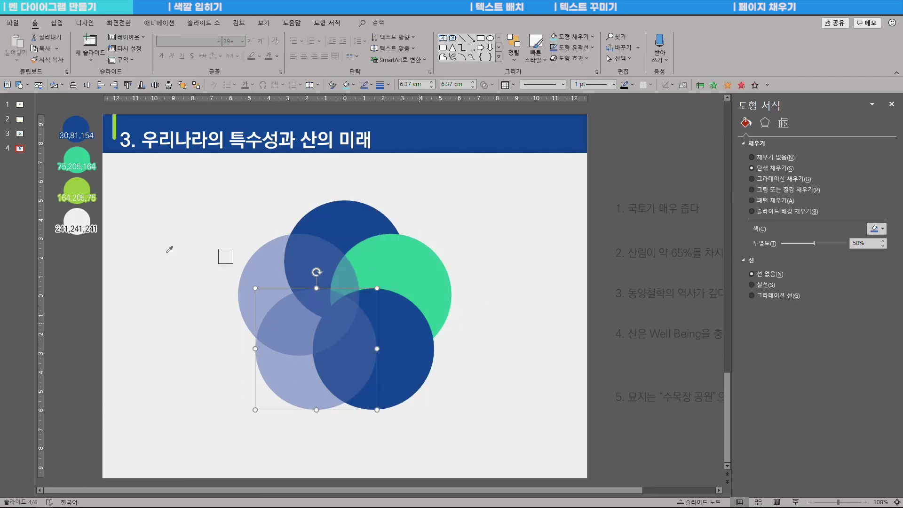
pyautogui.click(77, 156)
# Step: Fill the lower-right circle with the lime green sampled from the 164,205,75 swatch
pyautogui.click(282, 254)
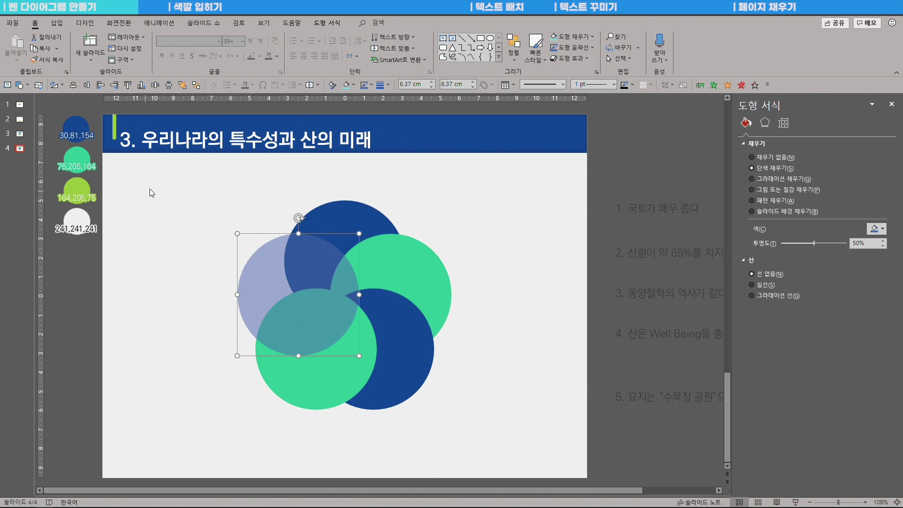
pyautogui.click(337, 220)
pyautogui.click(409, 372)
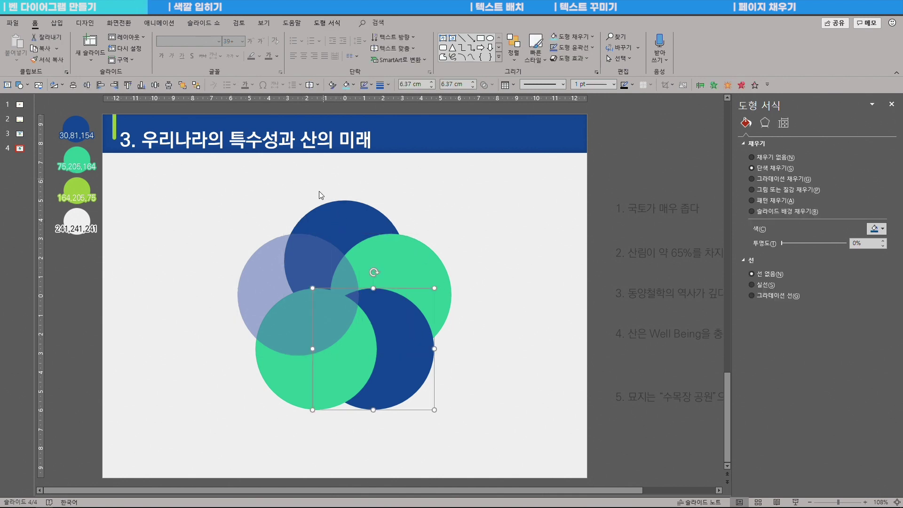
pyautogui.click(883, 229)
pyautogui.click(853, 370)
pyautogui.click(76, 188)
# Step: Give the upper-left circle the same 164,205,75 lime green fill
pyautogui.click(299, 287)
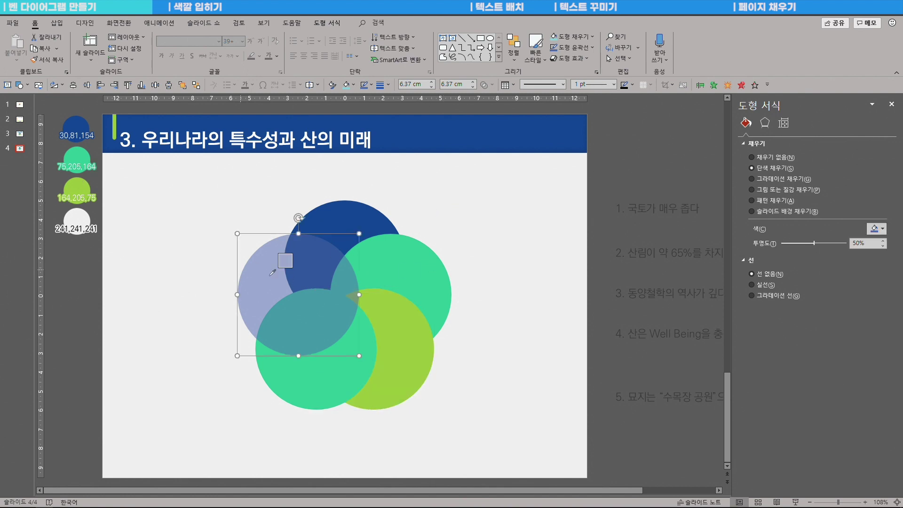
pyautogui.press('F4')
pyautogui.press('Escape')
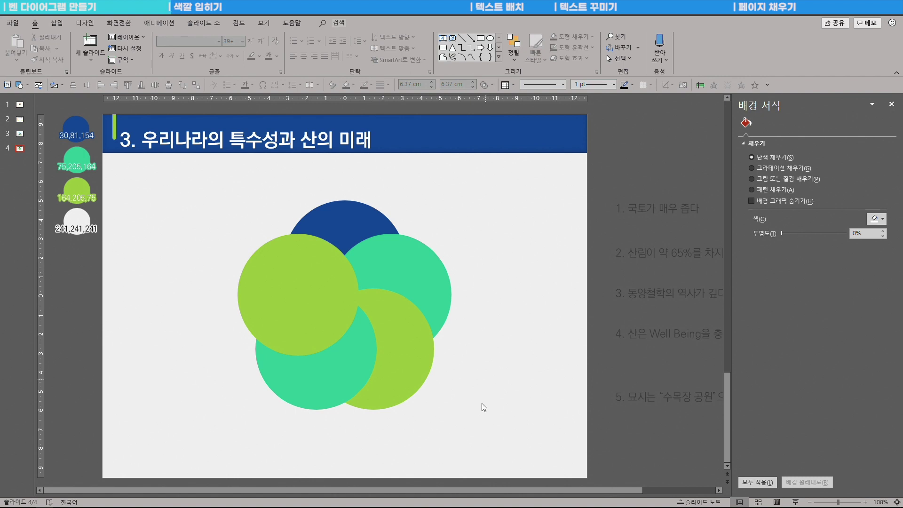
# Step: Split all five overlapping circles into separate pieces with the Fragment merge operation
pyautogui.moveTo(496, 435); pyautogui.dragTo(171, 179)
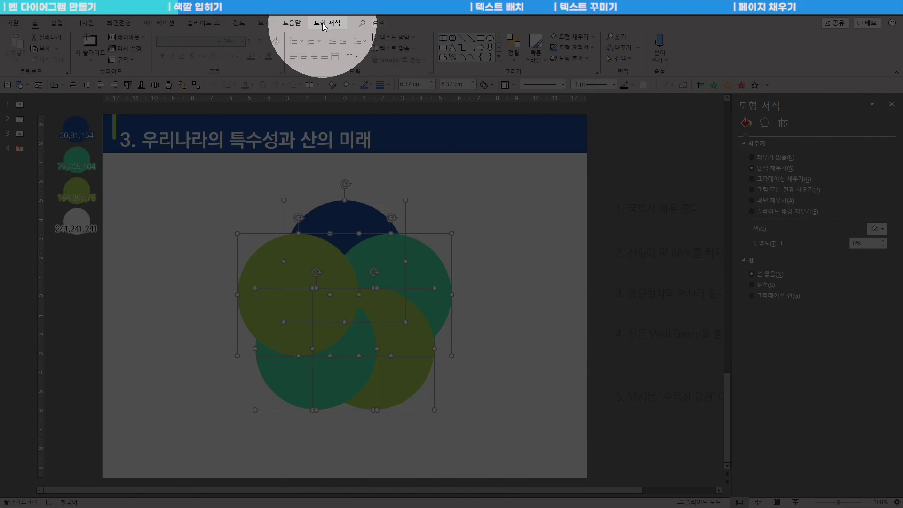
pyautogui.click(324, 24)
pyautogui.click(92, 58)
pyautogui.click(95, 98)
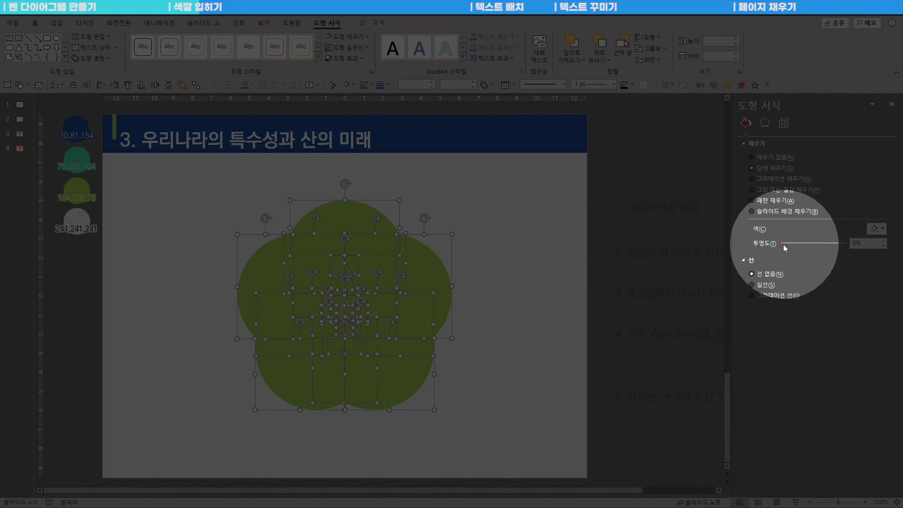
# Step: Set the fill transparency of all the fragmented pieces to 50%
pyautogui.moveTo(782, 243); pyautogui.dragTo(814, 243)
pyautogui.click(517, 295)
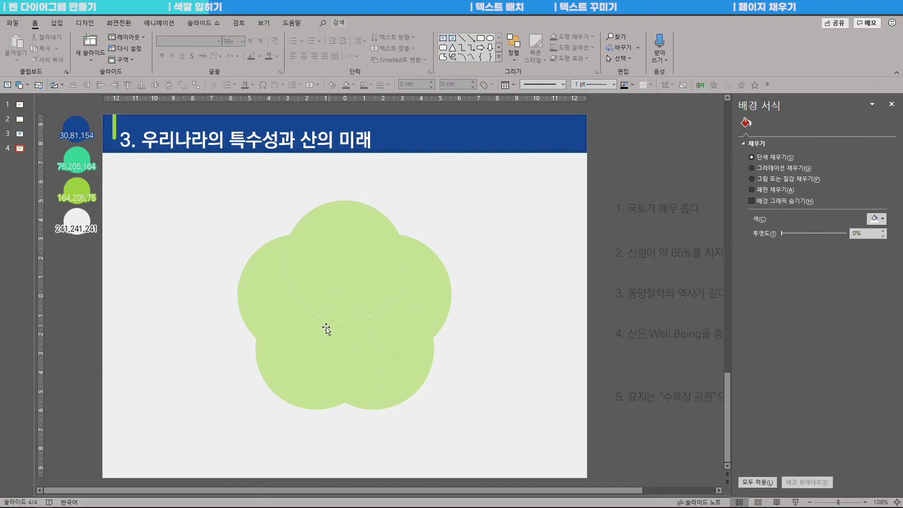
pyautogui.hotkey('ctrl', 'a')
pyautogui.click(473, 326)
# Step: Merge the pieces that form the top petal into one shape with Union
pyautogui.click(351, 218)
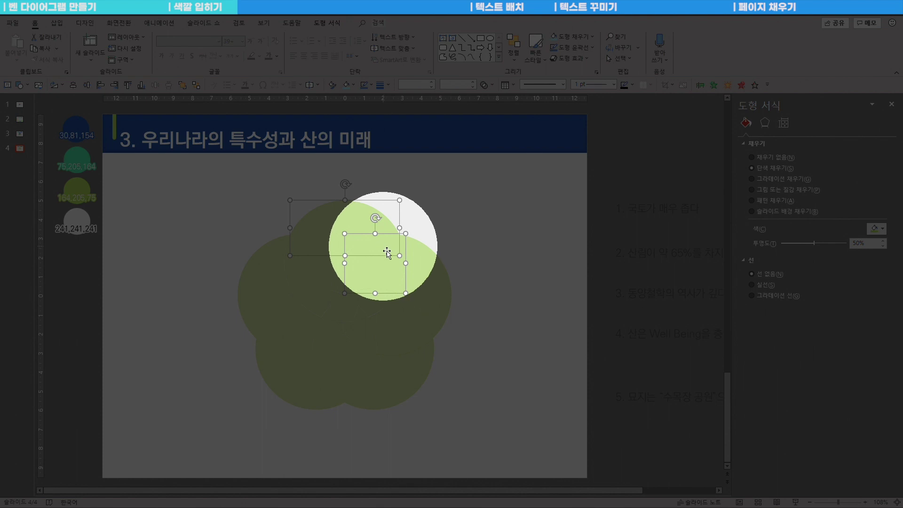
pyautogui.keyDown('shift'); pyautogui.click(385, 249); pyautogui.keyUp('shift')
pyautogui.click(325, 22)
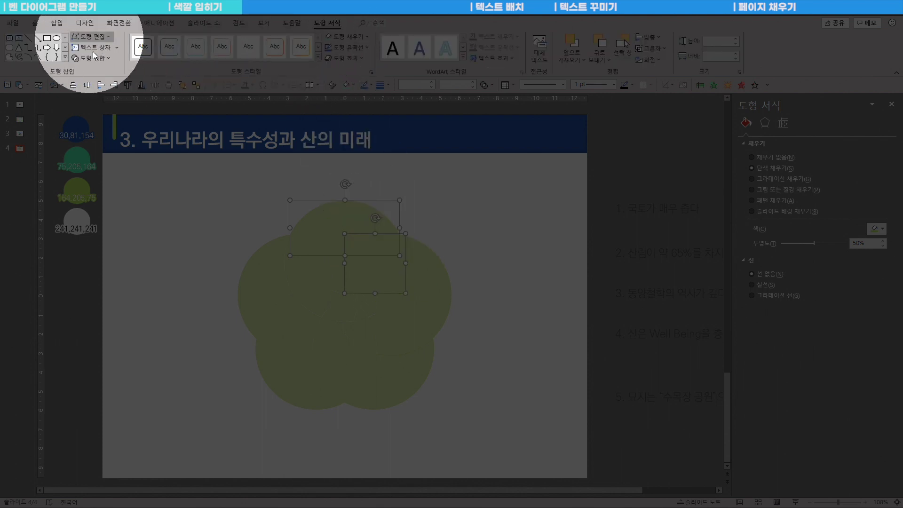
pyautogui.click(92, 58)
pyautogui.click(96, 71)
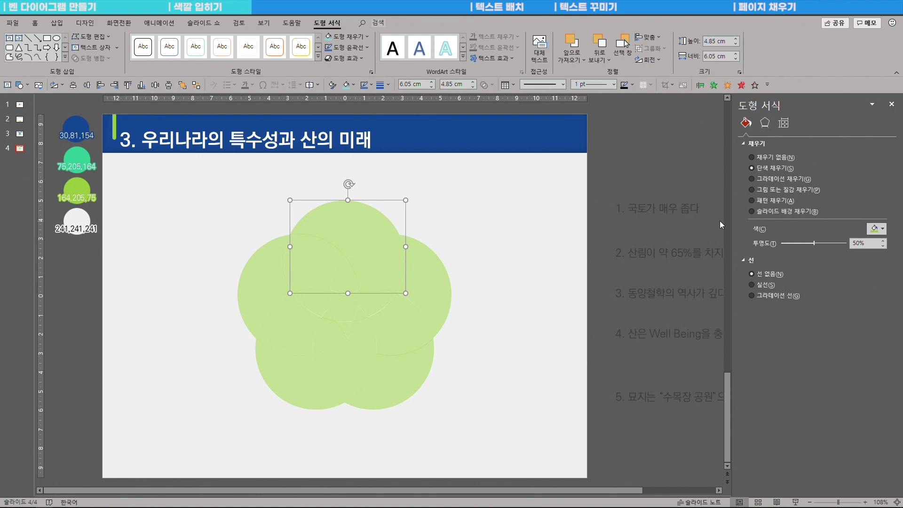
# Step: Fill the merged top petal with the blue sampled from the 30,81,154 swatch
pyautogui.click(876, 229)
pyautogui.click(842, 367)
pyautogui.click(78, 119)
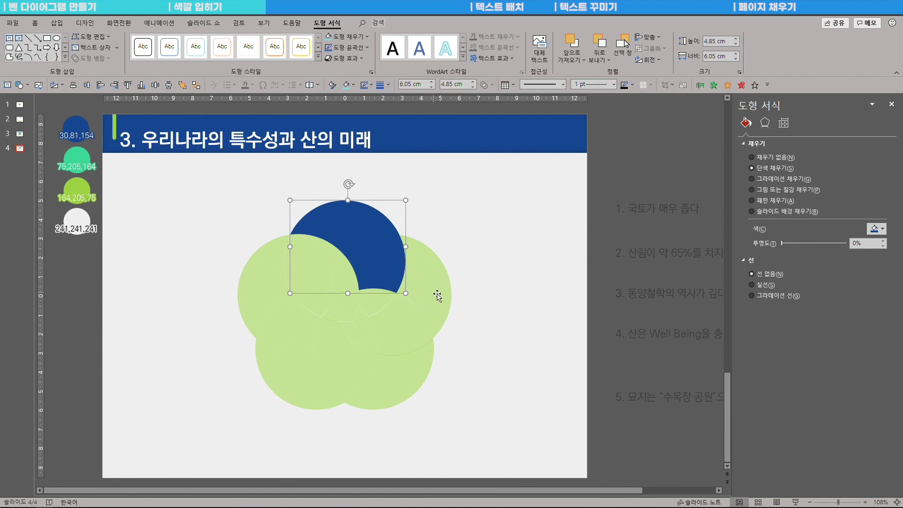
# Step: Merge the right petal's pieces with Union and fill it with the 75,205,164 swatch green
pyautogui.click(435, 293)
pyautogui.click(876, 229)
pyautogui.click(841, 367)
pyautogui.click(300, 248)
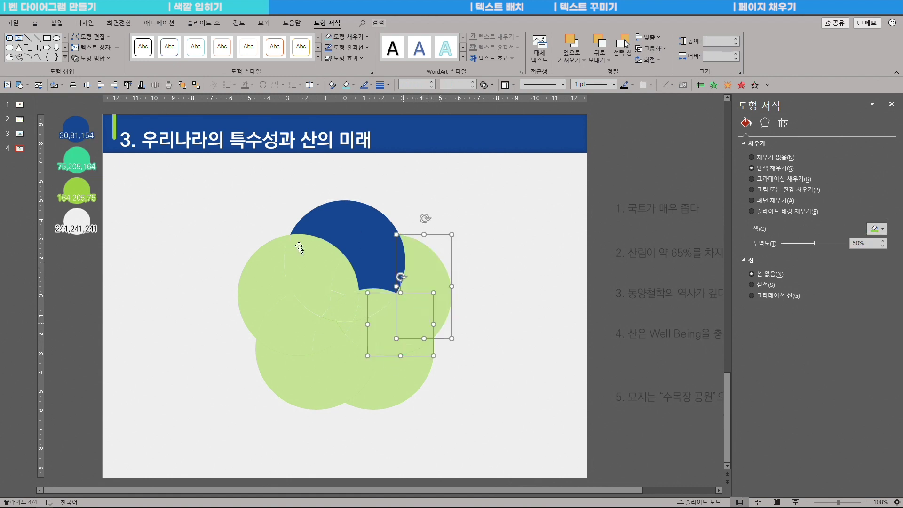
pyautogui.click(876, 229)
pyautogui.click(842, 367)
pyautogui.click(79, 159)
# Step: Merge the lower-right petal's pieces with Union and fill the shape with the green sampled from the 164,205,75 swatch
pyautogui.click(400, 378)
pyautogui.keyDown('shift'); pyautogui.click(333, 375); pyautogui.keyUp('shift')
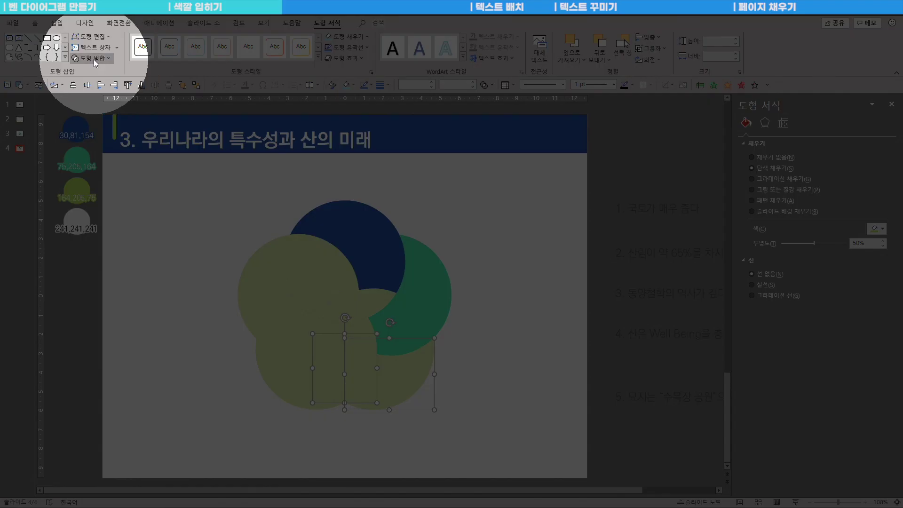
pyautogui.click(94, 59)
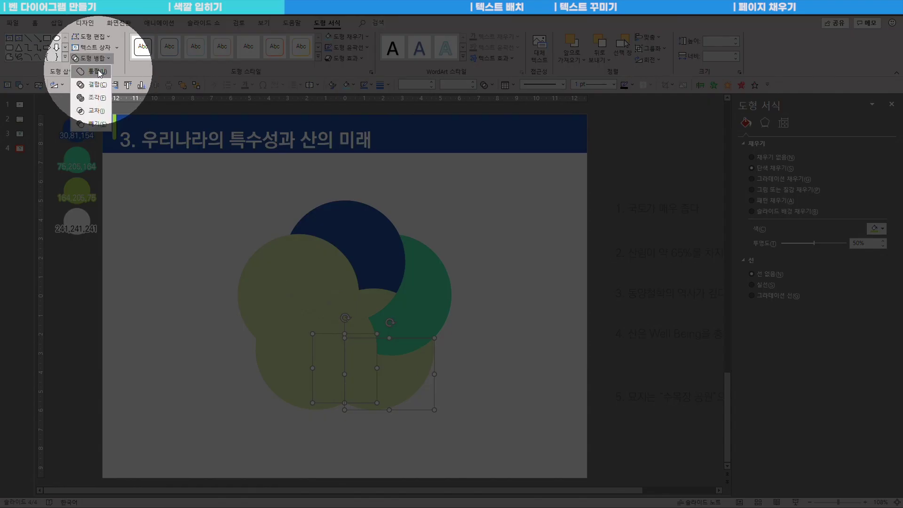
pyautogui.click(99, 71)
pyautogui.click(876, 229)
pyautogui.click(842, 368)
pyautogui.click(78, 190)
# Step: Merge the lower-left petal's pieces with Union and fill the shape with the 75,205,164 green
pyautogui.click(287, 372)
pyautogui.keyDown('shift'); pyautogui.click(283, 326); pyautogui.keyUp('shift')
pyautogui.click(95, 59)
pyautogui.click(97, 71)
pyautogui.click(876, 229)
pyautogui.click(836, 345)
# Step: Fill the left petal's pieces with the 164,205,75 green and merge them with Union
pyautogui.click(263, 277)
pyautogui.keyDown('shift'); pyautogui.click(312, 260); pyautogui.keyUp('shift')
pyautogui.click(876, 229)
pyautogui.click(828, 345)
pyautogui.click(94, 59)
pyautogui.click(96, 70)
pyautogui.click(470, 289)
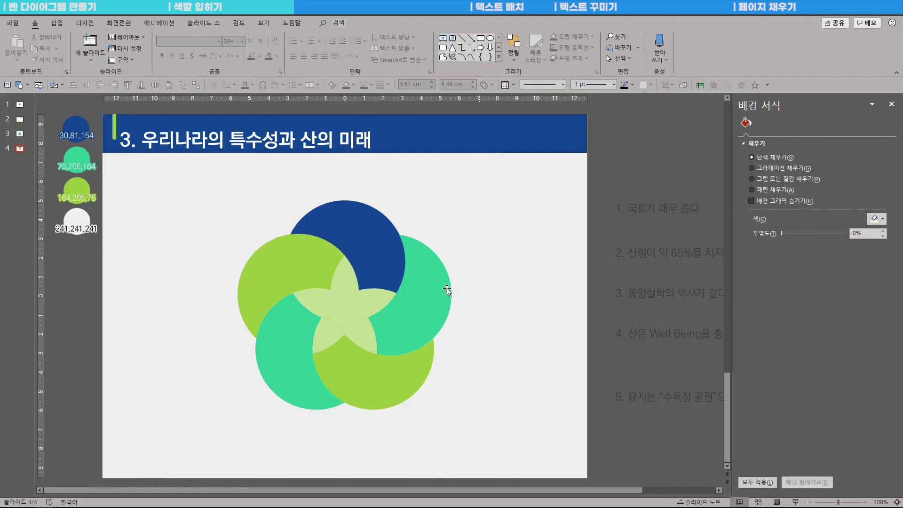
# Step: Recolor all the remaining fragmented pieces of the star in the diagram's centre white
pyautogui.moveTo(334, 271); pyautogui.dragTo(319, 329)
pyautogui.hotkey('ctrl', 'shift', 'v')
pyautogui.click(482, 219)
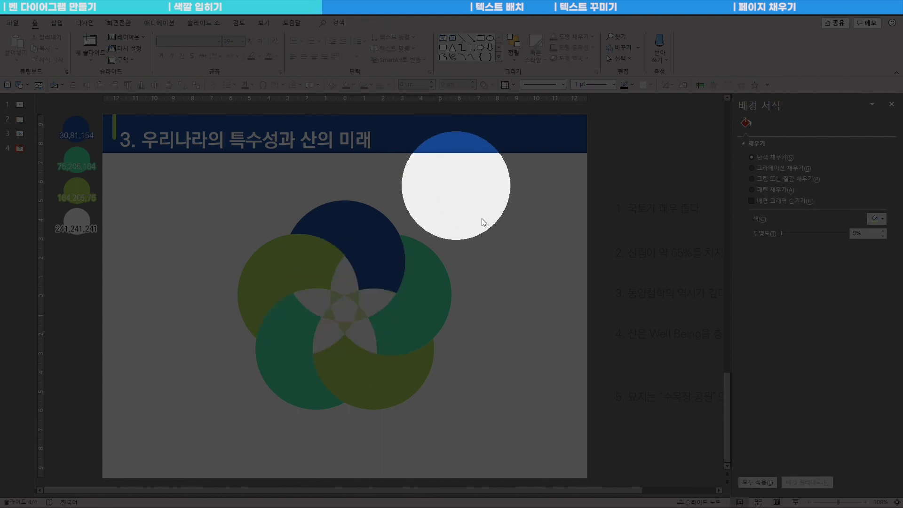
pyautogui.moveTo(492, 278); pyautogui.dragTo(312, 346)
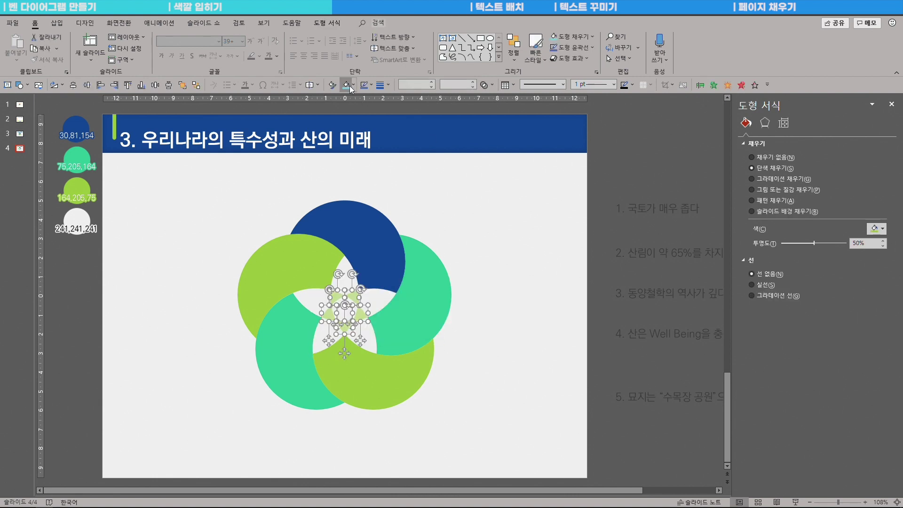
pyautogui.click(874, 228)
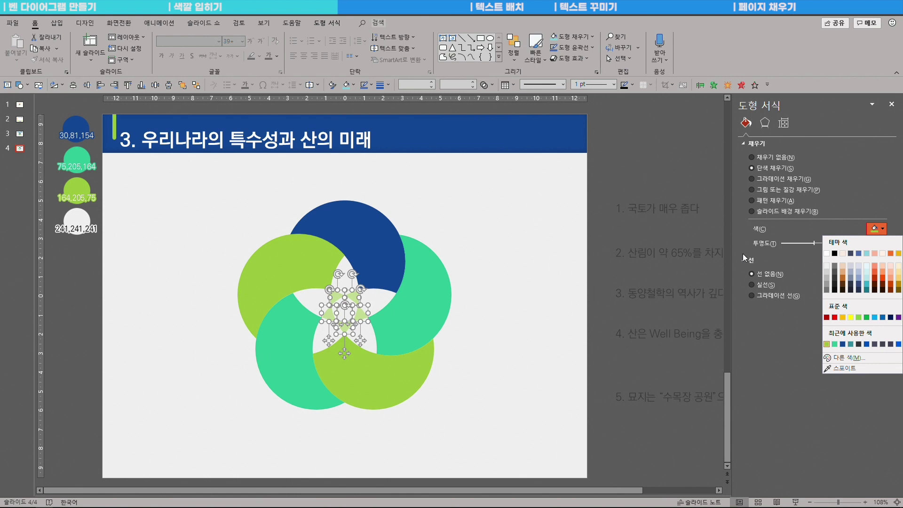
pyautogui.click(827, 255)
pyautogui.click(394, 205)
# Step: Switch the top petal to a gradient fill and remove its middle gradient stops
pyautogui.click(383, 235)
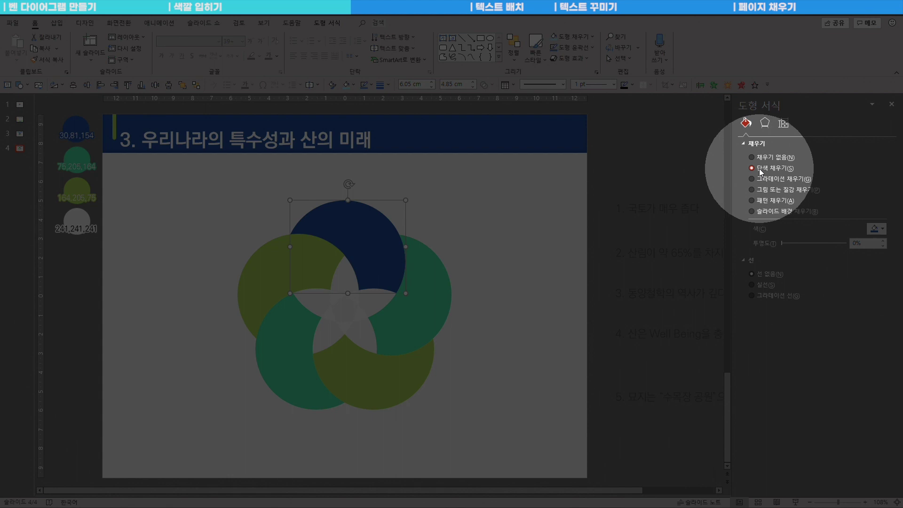
pyautogui.click(765, 182)
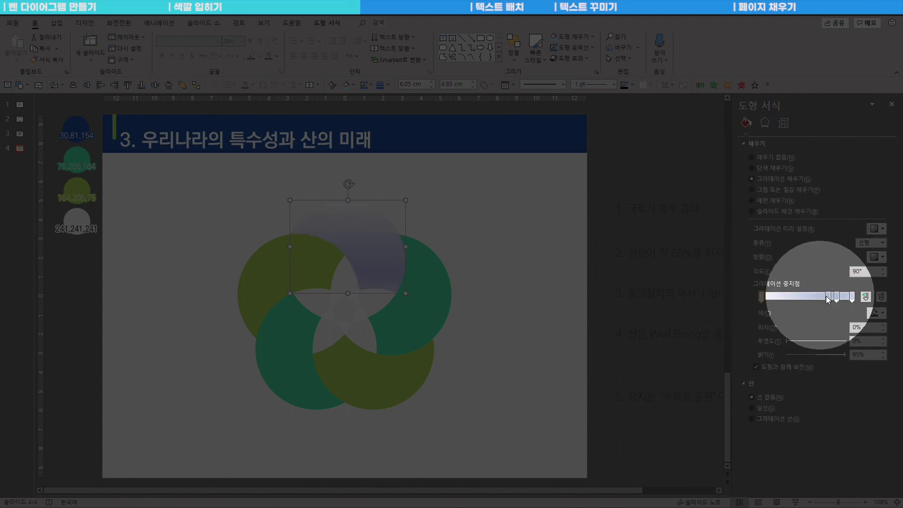
pyautogui.moveTo(828, 297); pyautogui.dragTo(842, 316)
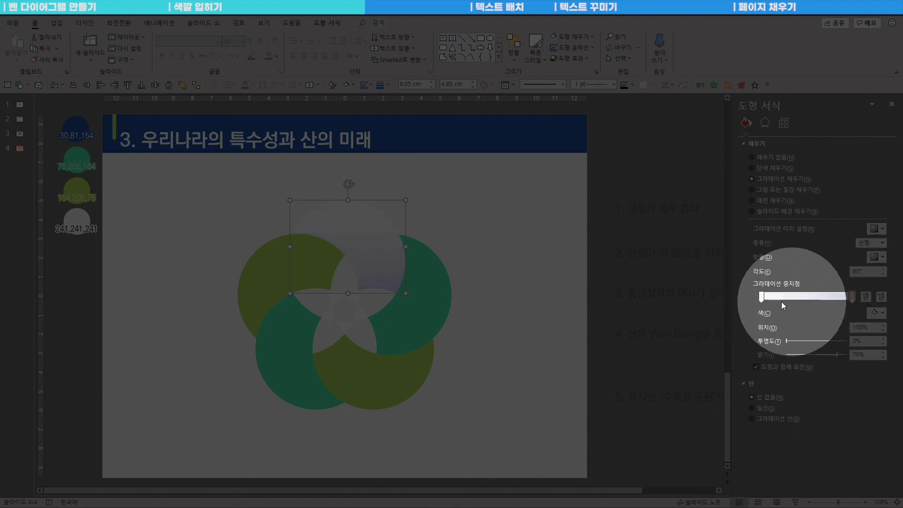
# Step: Color both gradient stops of the top petal with the blue sampled from the 30,81,154 swatch
pyautogui.click(761, 295)
pyautogui.click(875, 315)
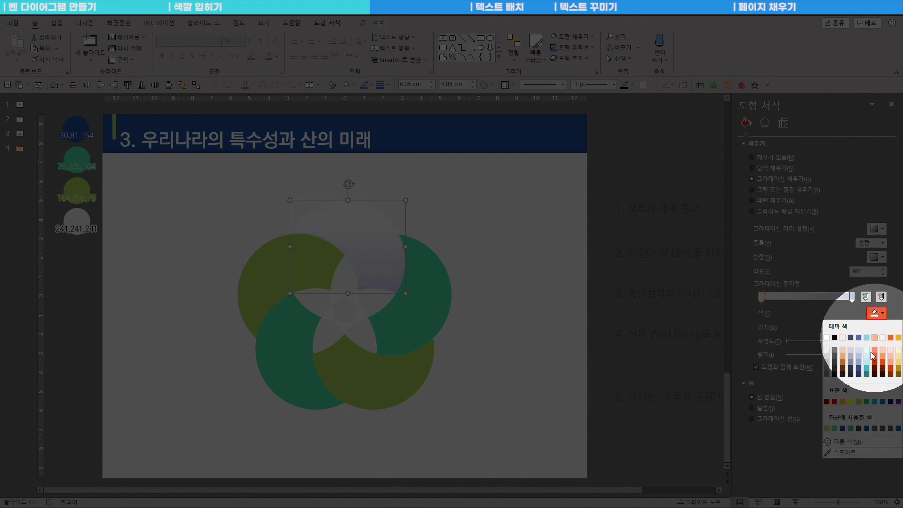
pyautogui.click(843, 455)
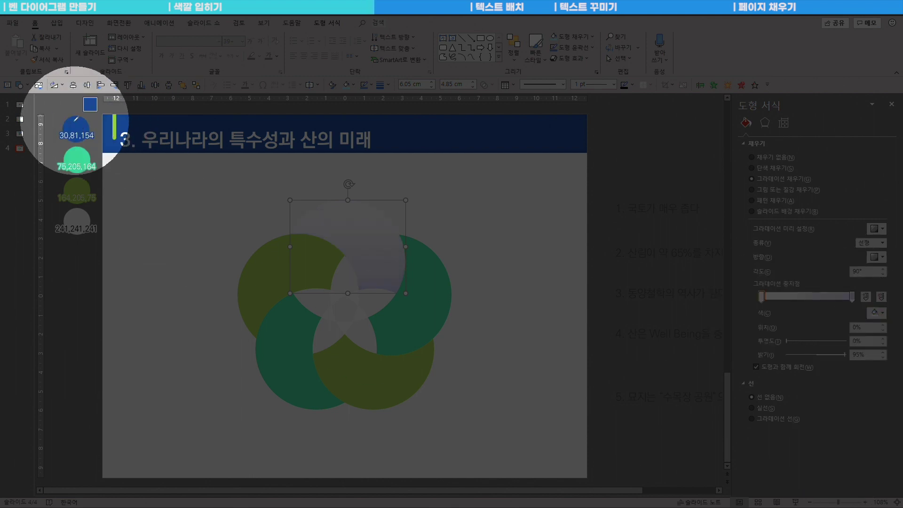
pyautogui.click(73, 125)
pyautogui.click(852, 296)
pyautogui.click(876, 313)
pyautogui.click(844, 455)
pyautogui.click(73, 125)
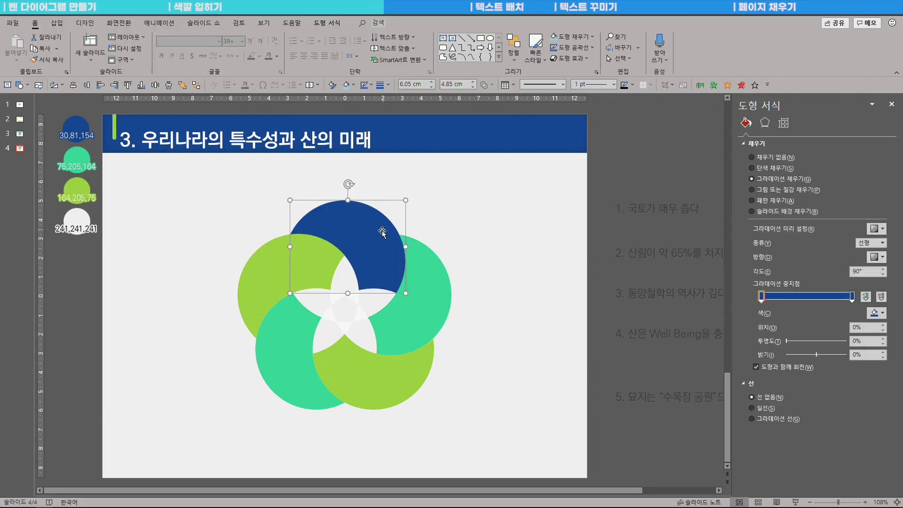
# Step: Set the brightness of the top petal's end gradient stop to -30%
pyautogui.moveTo(458, 217); pyautogui.dragTo(277, 298)
pyautogui.click(323, 218)
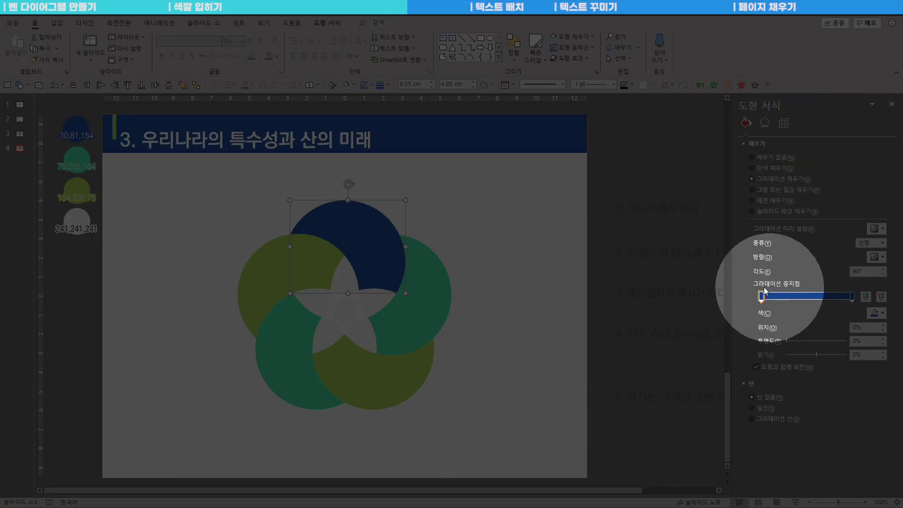
pyautogui.click(851, 296)
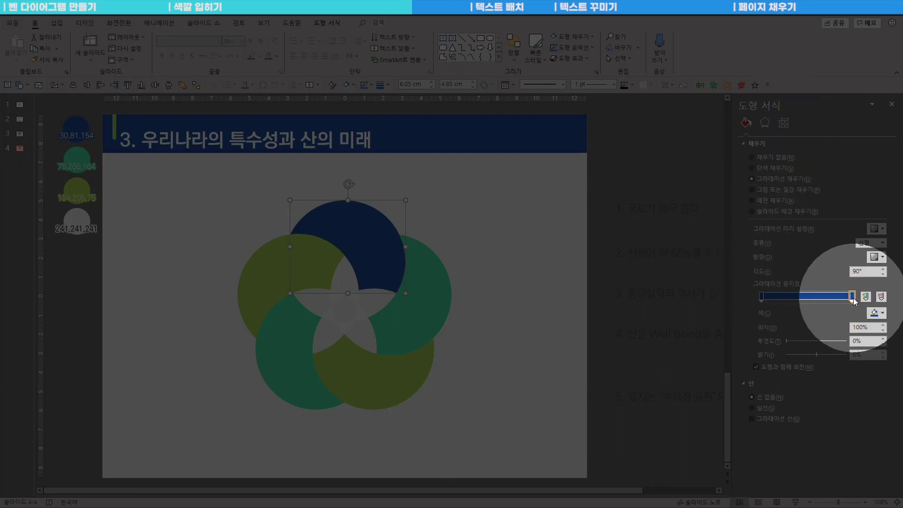
pyautogui.click(860, 355)
pyautogui.press('Down')
pyautogui.press('Down')
pyautogui.press('Down')
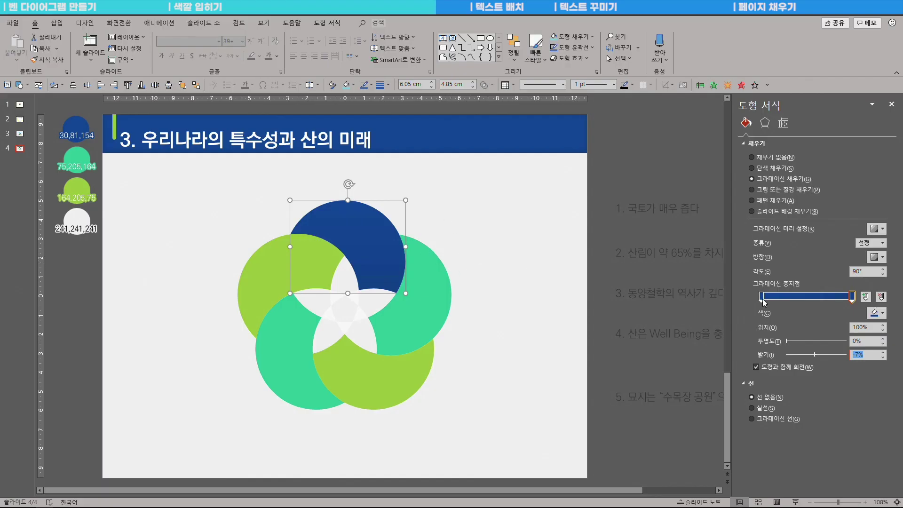
pyautogui.press('Down')
pyautogui.press('Down')
pyautogui.press('Down')
pyautogui.press('Down')
pyautogui.press('Down')
pyautogui.press('Down')
pyautogui.press('Down')
pyautogui.press('Down')
pyautogui.press('Down')
pyautogui.press('Down')
pyautogui.press('Down')
pyautogui.press('Down')
pyautogui.press('Down')
pyautogui.press('Down')
pyautogui.press('Down')
pyautogui.press('Down')
pyautogui.press('Down')
pyautogui.press('Down')
pyautogui.press('Down')
pyautogui.press('Down')
pyautogui.press('Down')
pyautogui.press('Down')
pyautogui.press('Down')
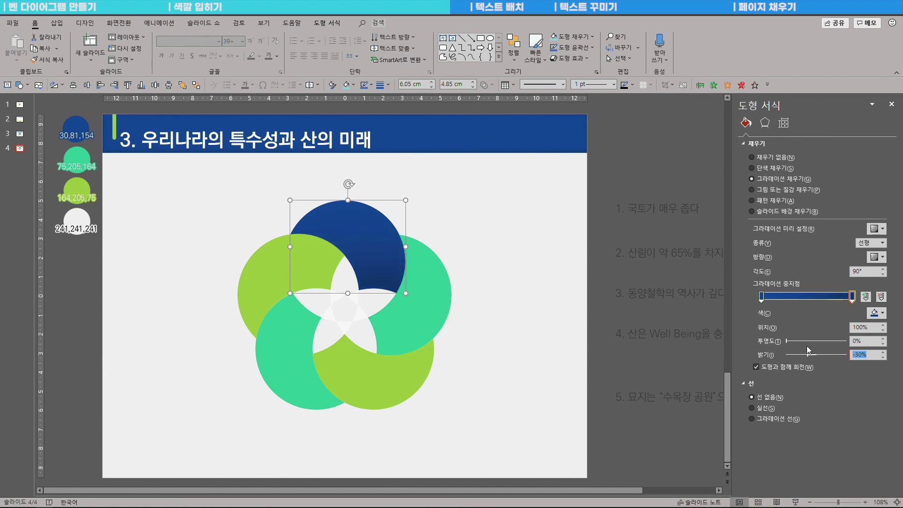
pyautogui.click(475, 228)
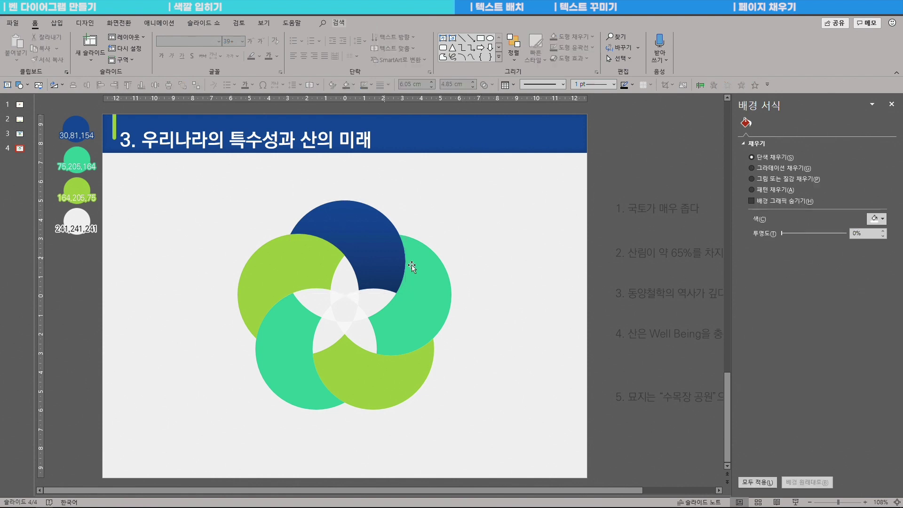
# Step: Give the right petal a gradient fill with the end stop at -30% brightness and an angle of 180°
pyautogui.click(419, 269)
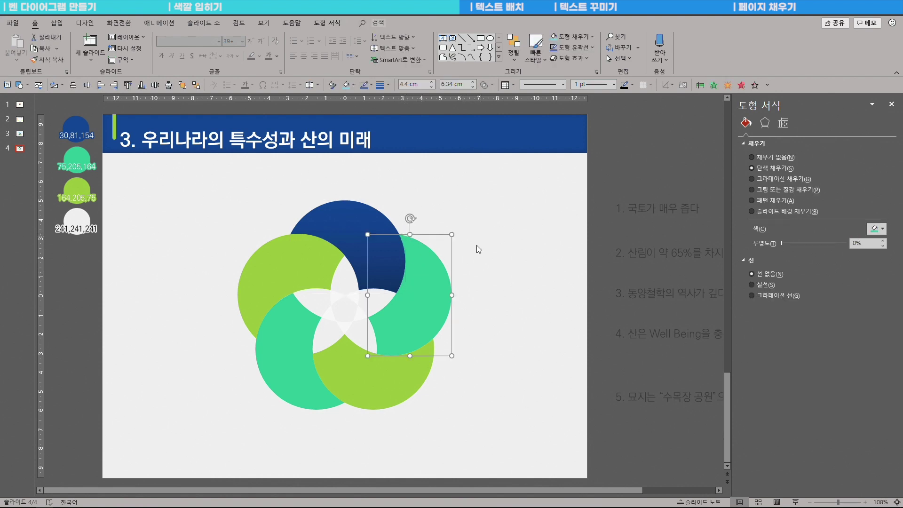
pyautogui.click(751, 178)
pyautogui.click(852, 296)
pyautogui.moveTo(863, 355); pyautogui.dragTo(851, 355)
pyautogui.write('-30')
pyautogui.moveTo(864, 272); pyautogui.dragTo(851, 274)
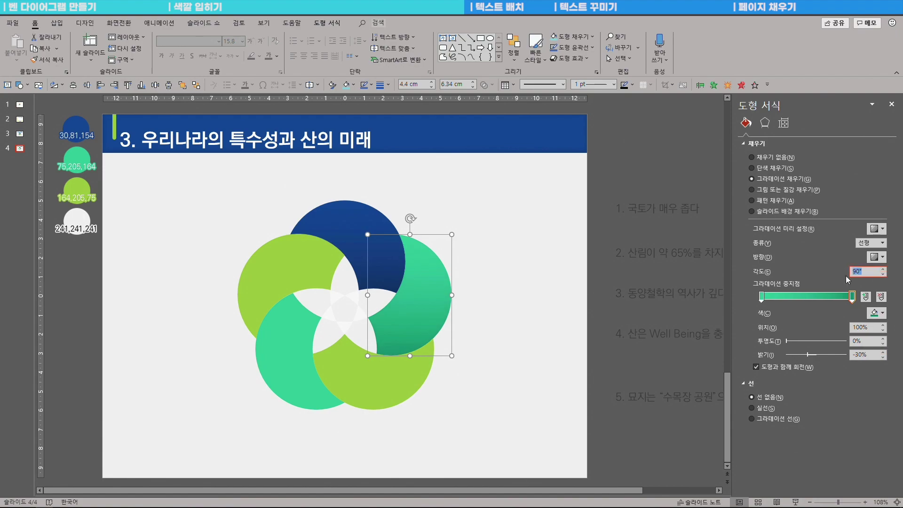
pyautogui.write('180')
pyautogui.click(475, 229)
# Step: Apply gradient fills to the remaining three petals, with their darker ends toward the diagram's centre
pyautogui.click(349, 379)
pyautogui.click(751, 179)
pyautogui.click(287, 352)
pyautogui.click(751, 179)
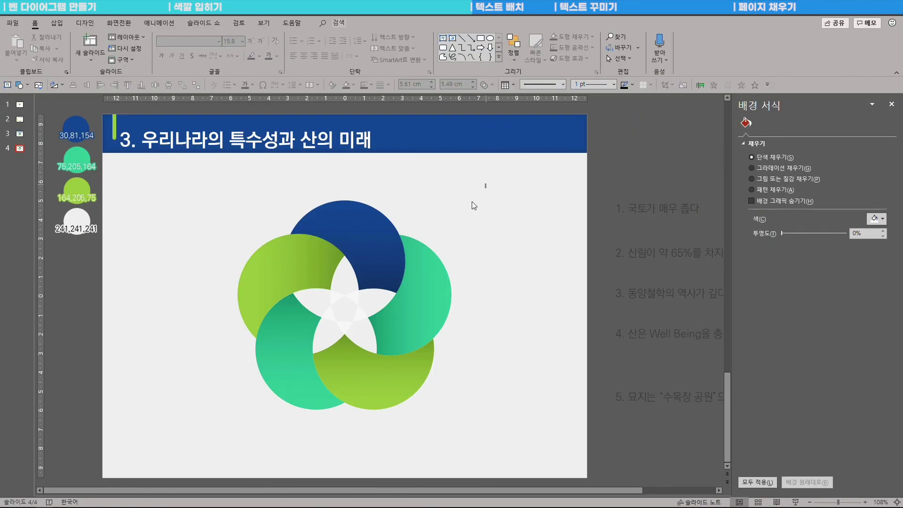
# Step: Move the five text points left so they start on the slide beside the diagram
pyautogui.moveTo(485, 187); pyautogui.dragTo(197, 447)
pyautogui.click(505, 212)
pyautogui.click(628, 232)
pyautogui.moveTo(630, 204); pyautogui.dragTo(541, 207)
pyautogui.click(529, 193)
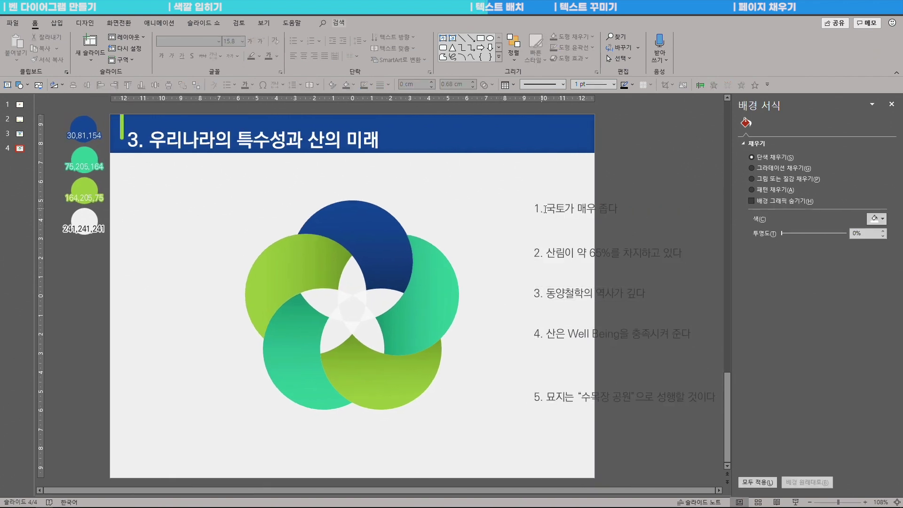
# Step: Duplicate the "1. 국토가 매우 좁다" text above the original and delete everything but the number 1 from the copy
pyautogui.click(548, 208)
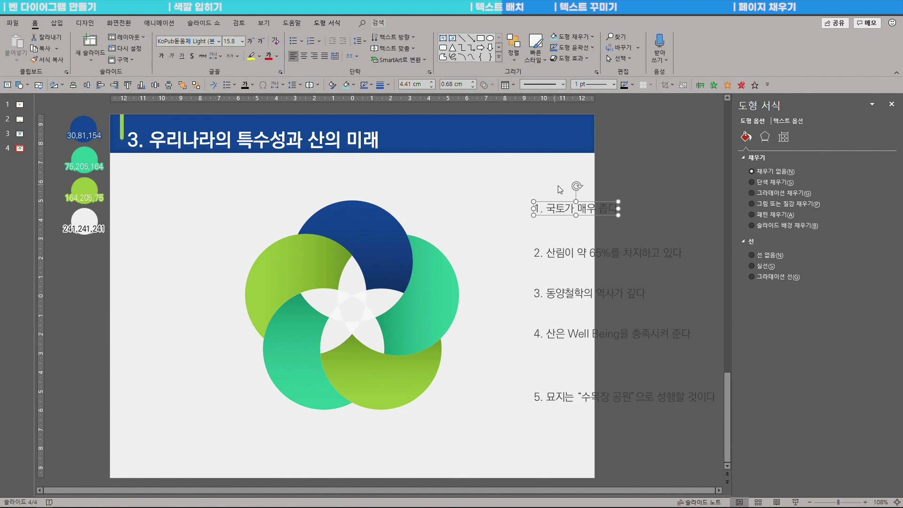
pyautogui.moveTo(516, 188); pyautogui.dragTo(621, 222)
pyautogui.moveTo(555, 210); pyautogui.dragTo(631, 194)
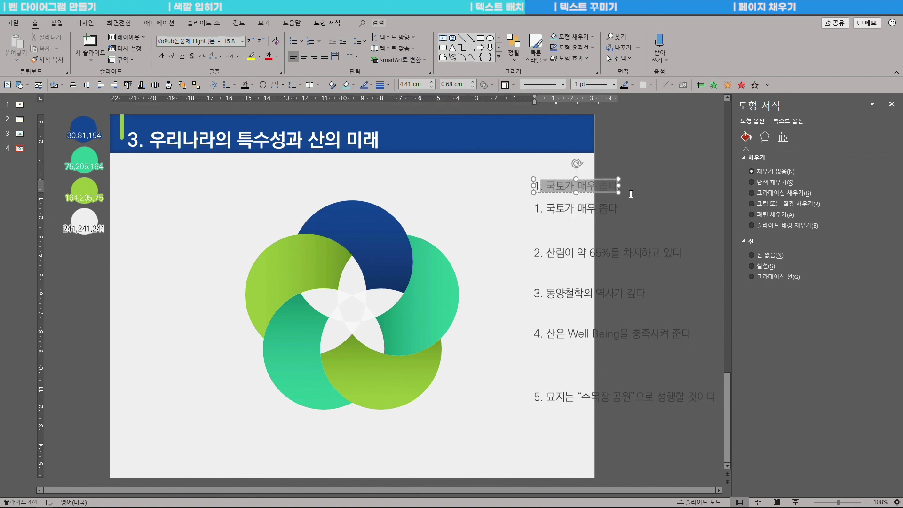
pyautogui.press('BackSpace')
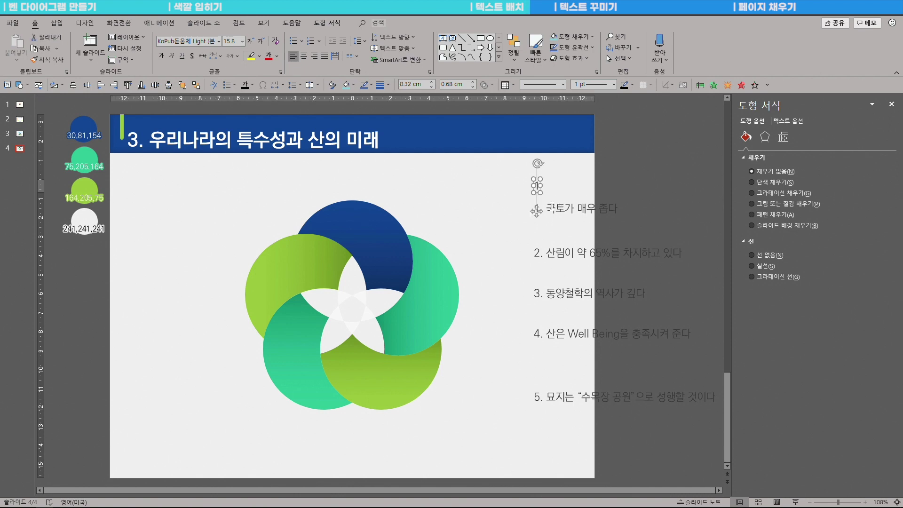
# Step: Remove the number prefix from the original "국토가 매우 좁다" text
pyautogui.click(619, 207)
pyautogui.press('BackSpace')
pyautogui.press('BackSpace')
pyautogui.press('BackSpace')
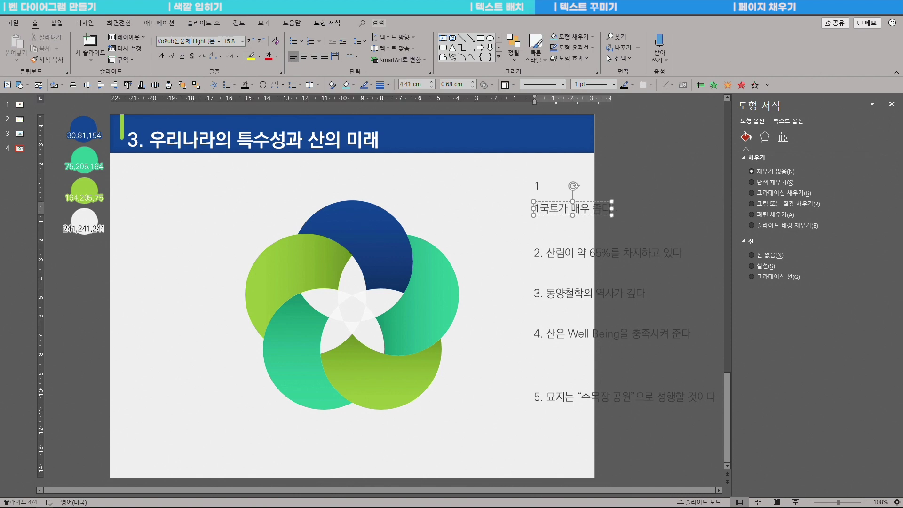
pyautogui.click(467, 201)
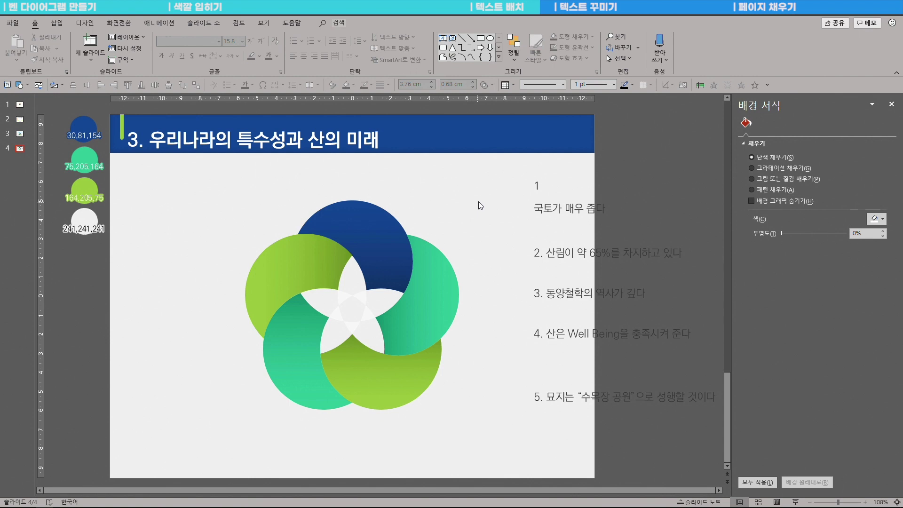
# Step: Place the number 1 on the top petal and "국토가 매우 좁다" beside it
pyautogui.click(536, 187)
pyautogui.moveTo(537, 211); pyautogui.dragTo(324, 251)
pyautogui.moveTo(587, 203); pyautogui.dragTo(278, 213)
# Step: Put a number 2 on the right petal and place "산림이 약 65%를 차지하고 있다" beside it without its number prefix
pyautogui.moveTo(324, 225); pyautogui.dragTo(422, 252)
pyautogui.click(546, 254)
pyautogui.press('BackSpace')
pyautogui.press('BackSpace')
pyautogui.press('BackSpace')
pyautogui.moveTo(588, 246); pyautogui.dragTo(464, 220)
# Step: Put a number 3 on the lower-right petal and place "동양철학의 역사가 깊다" beside it without its number prefix
pyautogui.click(546, 297)
pyautogui.press('BackSpace')
pyautogui.press('BackSpace')
pyautogui.press('BackSpace')
pyautogui.moveTo(541, 280); pyautogui.dragTo(432, 358)
pyautogui.moveTo(574, 287); pyautogui.dragTo(490, 347)
# Step: Strip the number prefix from "산은 Well Being을 충족시켜 준다" and place it below the lower-left petal numbered 4
pyautogui.click(546, 334)
pyautogui.press('BackSpace')
pyautogui.press('BackSpace')
pyautogui.press('BackSpace')
pyautogui.moveTo(570, 327); pyautogui.dragTo(230, 415)
# Step: Put a number 5 on the left petal and place the two-line "묘지는 "수목장 공원"으로 성행할 것이다" text beside it
pyautogui.moveTo(588, 391); pyautogui.dragTo(295, 327)
pyautogui.moveTo(597, 443); pyautogui.dragTo(226, 331)
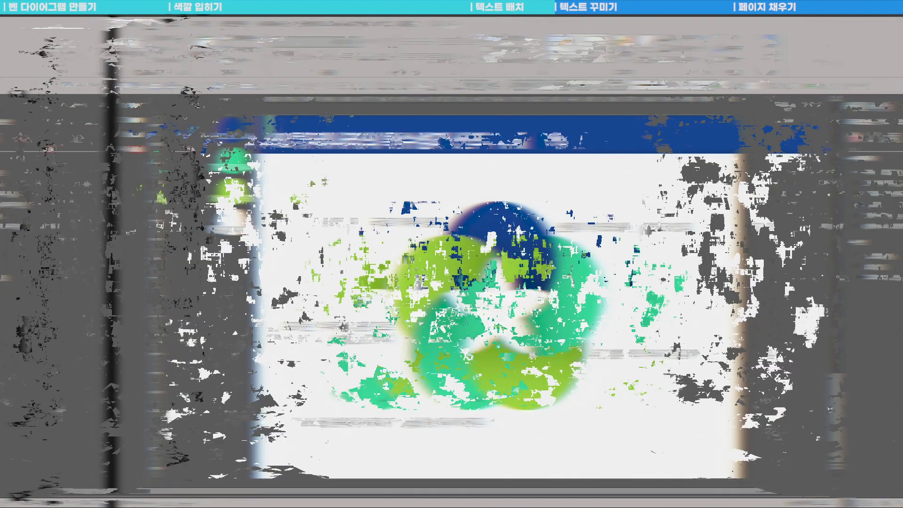
pyautogui.click(497, 198)
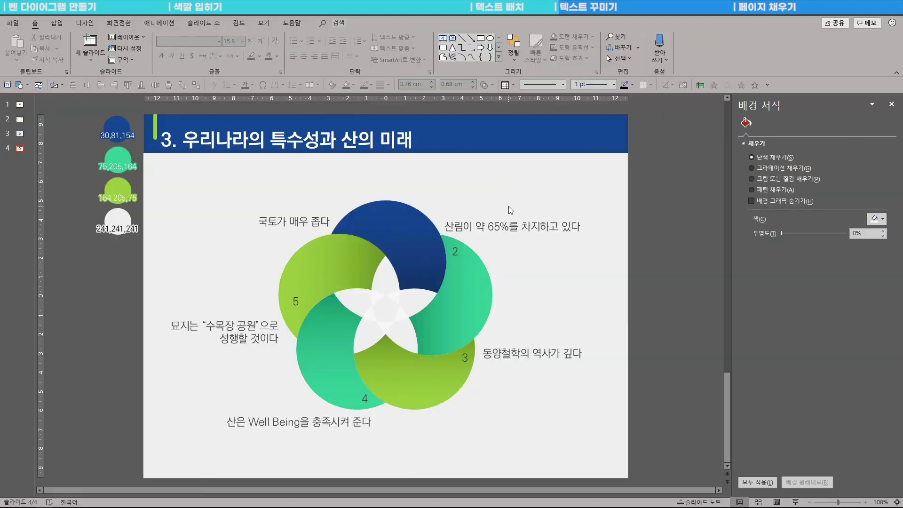
# Step: Set the five petal numbers to font size 26 and fill their text white
pyautogui.click(295, 300)
pyautogui.keyDown('shift'); pyautogui.click(365, 399); pyautogui.keyUp('shift')
pyautogui.keyDown('shift'); pyautogui.click(466, 359); pyautogui.keyUp('shift')
pyautogui.keyDown('shift'); pyautogui.click(454, 251); pyautogui.keyUp('shift')
pyautogui.keyDown('shift'); pyautogui.click(356, 226); pyautogui.keyUp('shift')
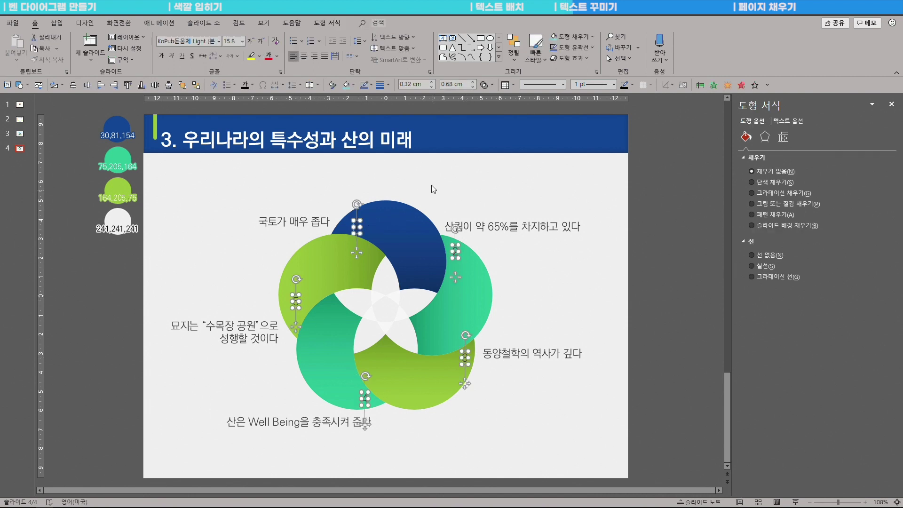
pyautogui.click(233, 41)
pyautogui.write('26')
pyautogui.press('Return')
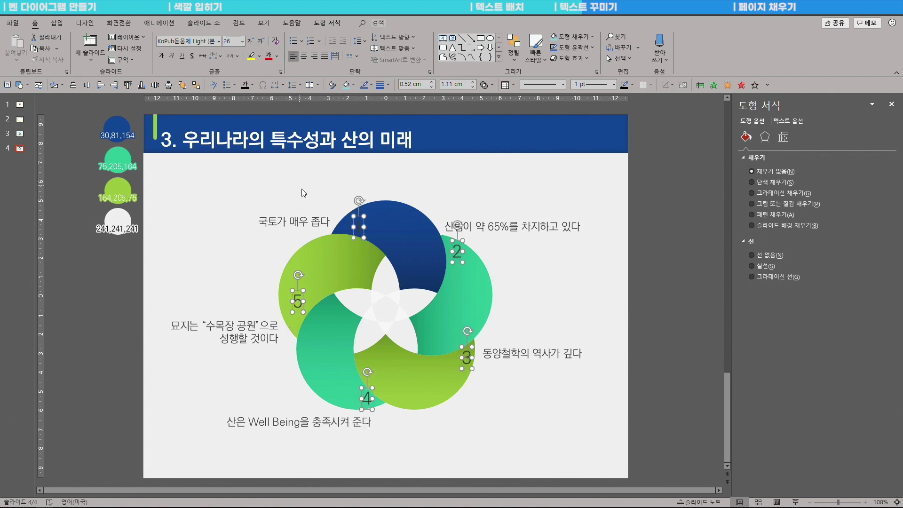
pyautogui.click(790, 123)
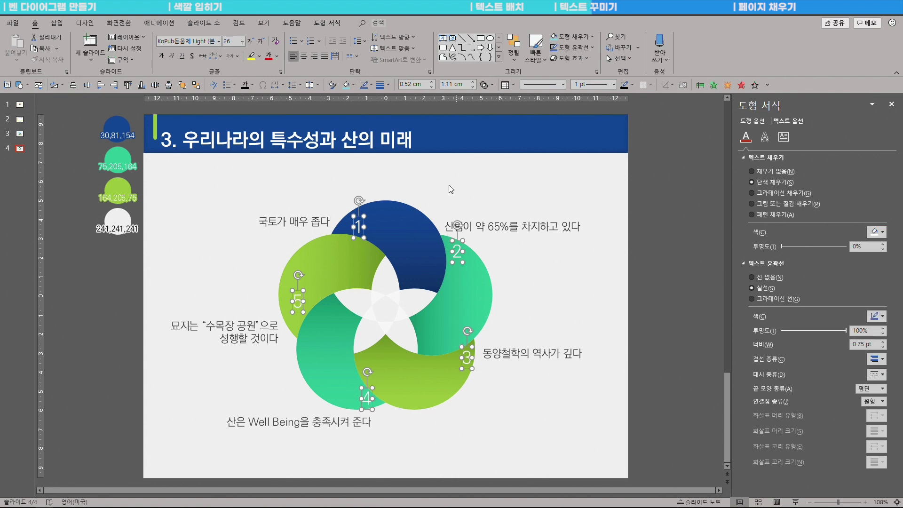
pyautogui.click(526, 250)
# Step: Nudge the numbers 1 to 5 into position near the outer ends of their petals
pyautogui.click(362, 244)
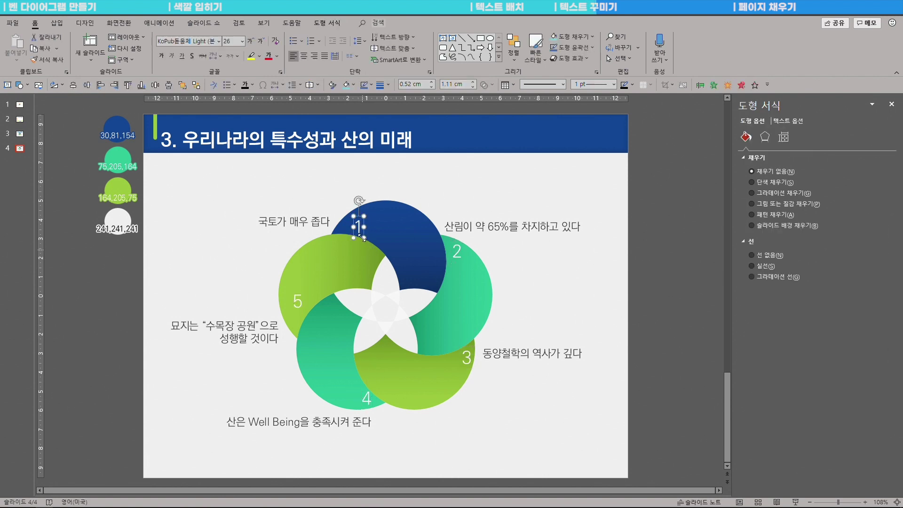
pyautogui.moveTo(364, 224); pyautogui.dragTo(364, 224)
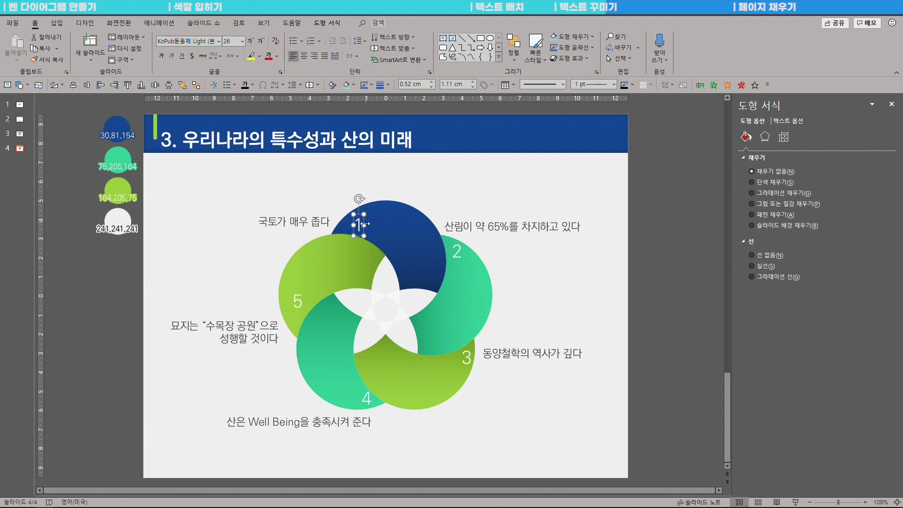
pyautogui.moveTo(365, 220); pyautogui.dragTo(360, 221)
pyautogui.moveTo(457, 252); pyautogui.dragTo(455, 253)
pyautogui.moveTo(467, 358); pyautogui.dragTo(464, 360)
pyautogui.moveTo(366, 398); pyautogui.dragTo(363, 399)
pyautogui.click(303, 297)
pyautogui.moveTo(304, 297); pyautogui.dragTo(301, 311)
pyautogui.click(577, 216)
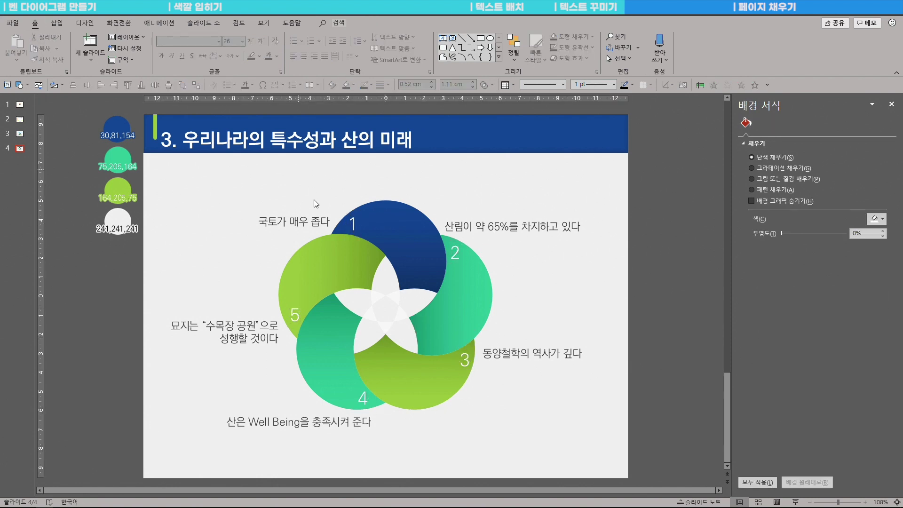
# Step: Reposition the five text points so each sits close to its numbered petal
pyautogui.moveTo(314, 224); pyautogui.dragTo(312, 231)
pyautogui.moveTo(468, 226); pyautogui.dragTo(467, 226)
pyautogui.moveTo(502, 357); pyautogui.dragTo(498, 349)
pyautogui.moveTo(282, 422); pyautogui.dragTo(298, 419)
pyautogui.moveTo(264, 318); pyautogui.dragTo(270, 327)
pyautogui.moveTo(658, 434); pyautogui.dragTo(86, 207)
pyautogui.click(621, 268)
pyautogui.click(353, 224)
pyautogui.keyDown('shift'); pyautogui.click(282, 224); pyautogui.keyUp('shift')
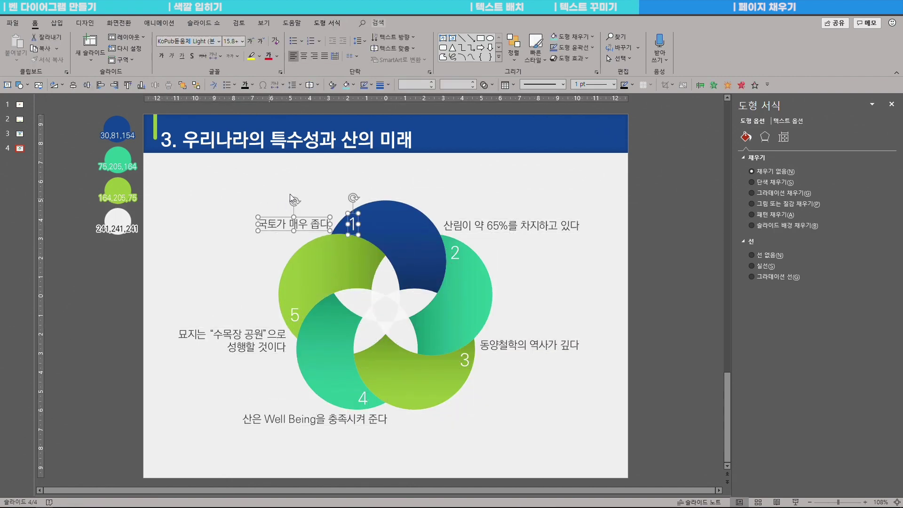
pyautogui.moveTo(225, 201); pyautogui.dragTo(394, 257)
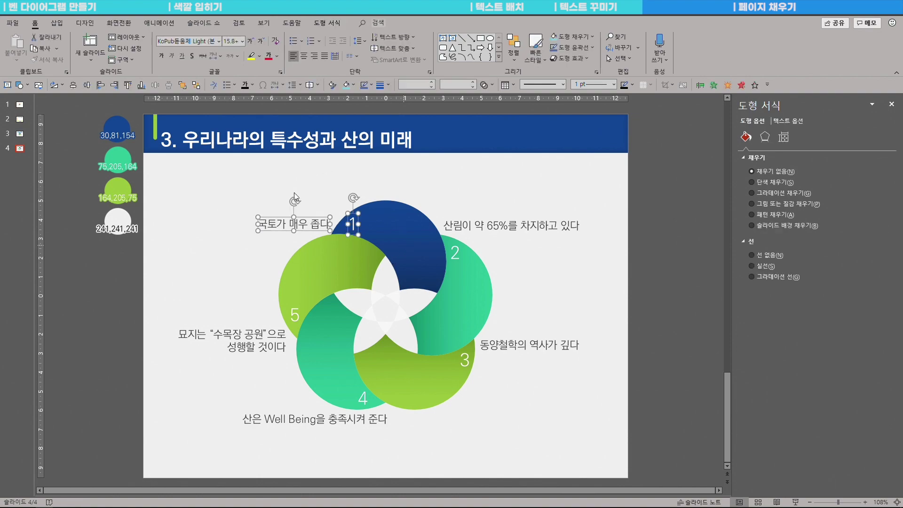
# Step: Draw a small circle about 0.3 cm across on the outer junction between petals 1 and 5
pyautogui.click(324, 185)
pyautogui.click(56, 22)
pyautogui.click(172, 47)
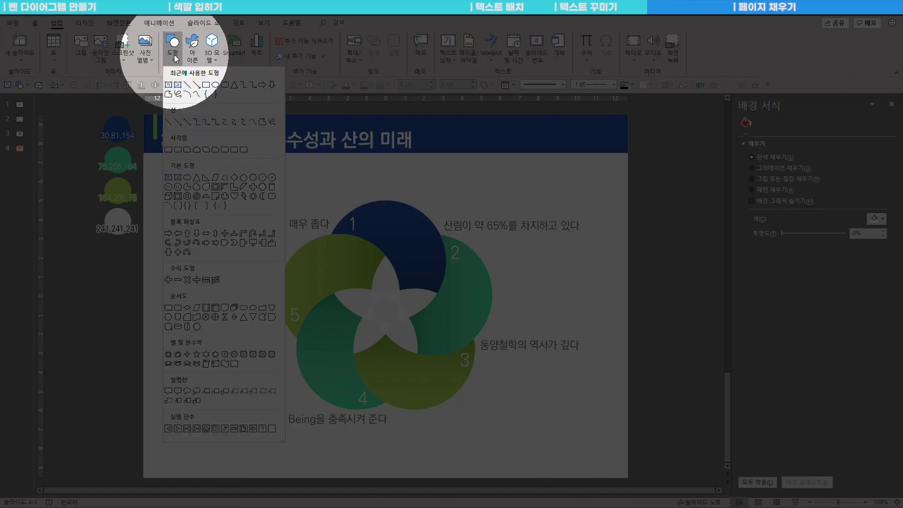
pyautogui.click(187, 177)
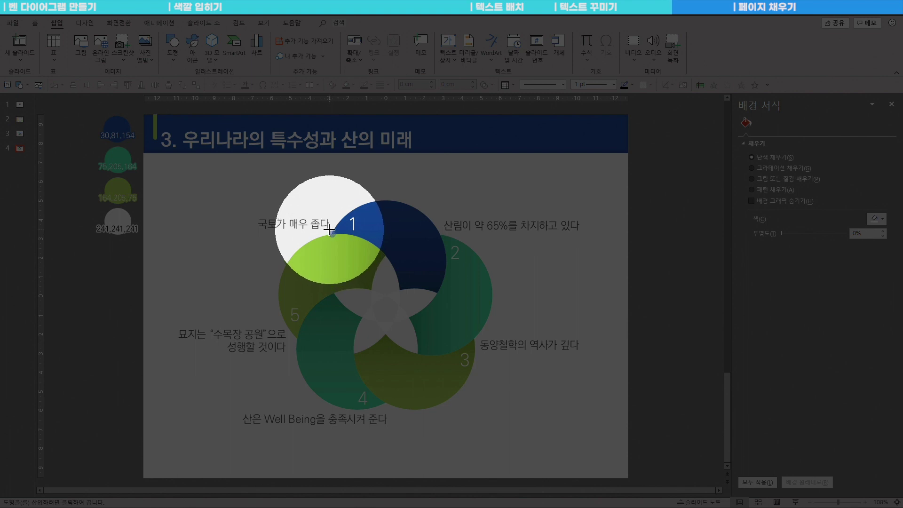
pyautogui.moveTo(330, 230); pyautogui.dragTo(334, 235)
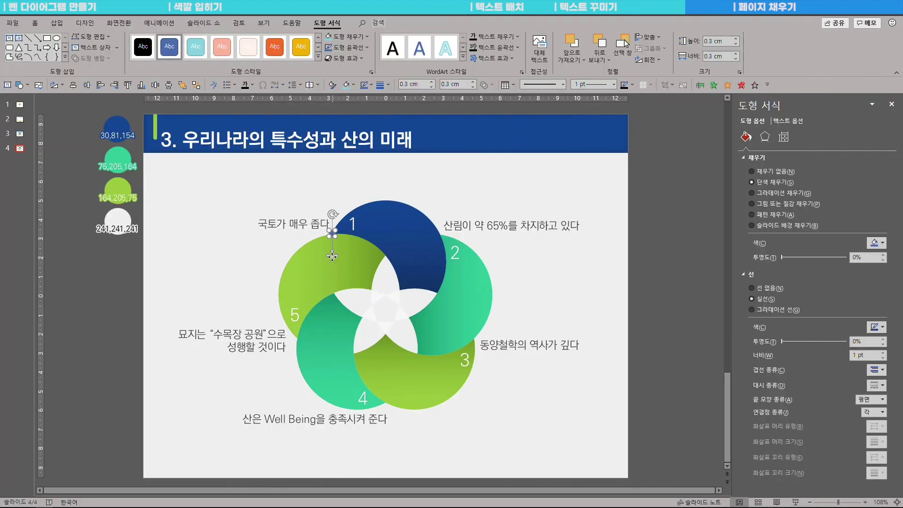
# Step: Copy the small circle onto the four remaining outer junctions between neighbouring petals
pyautogui.moveTo(332, 257); pyautogui.dragTo(441, 259)
pyautogui.moveTo(442, 259); pyautogui.dragTo(386, 427)
pyautogui.moveTo(386, 426); pyautogui.dragTo(298, 360)
# Step: Give all five junction circles a white outline 3 pt wide
pyautogui.keyDown('shift'); pyautogui.click(332, 234); pyautogui.keyUp('shift')
pyautogui.keyDown('shift'); pyautogui.click(441, 235); pyautogui.keyUp('shift')
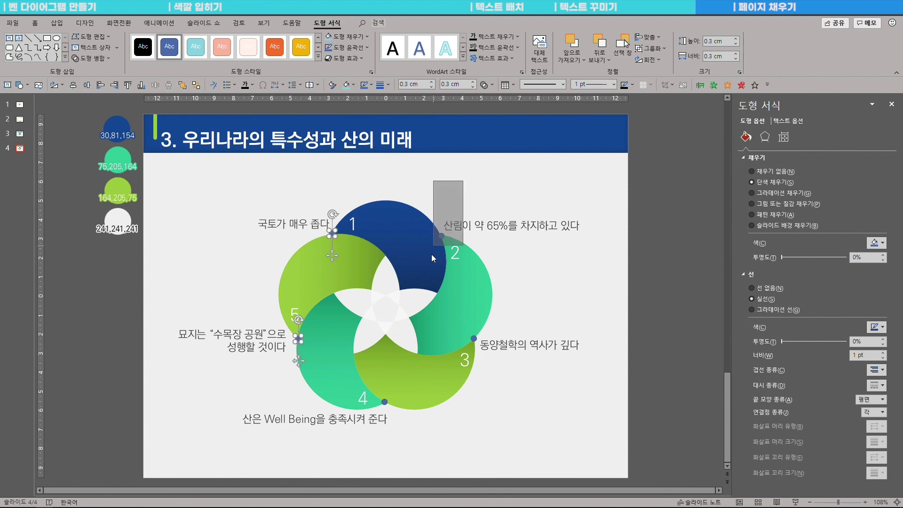
pyautogui.keyDown('shift'); pyautogui.click(473, 339); pyautogui.keyUp('shift')
pyautogui.keyDown('shift'); pyautogui.click(384, 401); pyautogui.keyUp('shift')
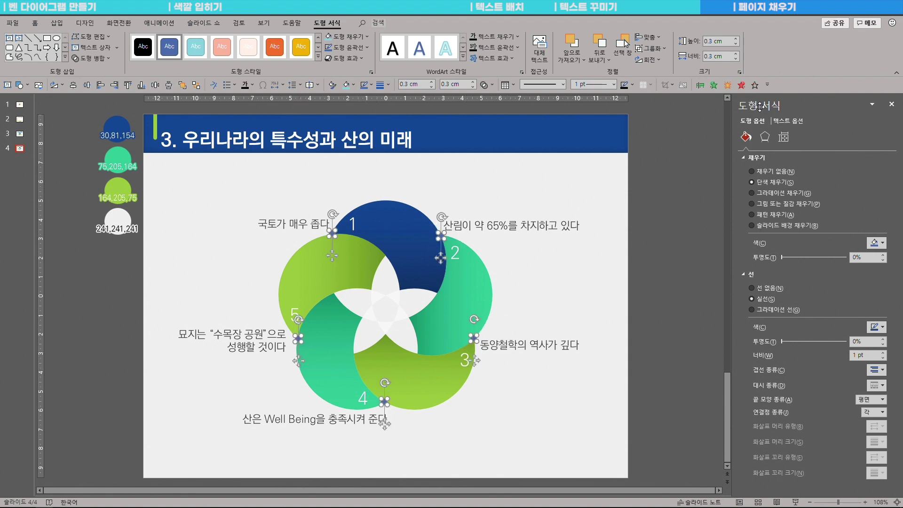
pyautogui.click(876, 327)
pyautogui.click(827, 357)
pyautogui.click(868, 356)
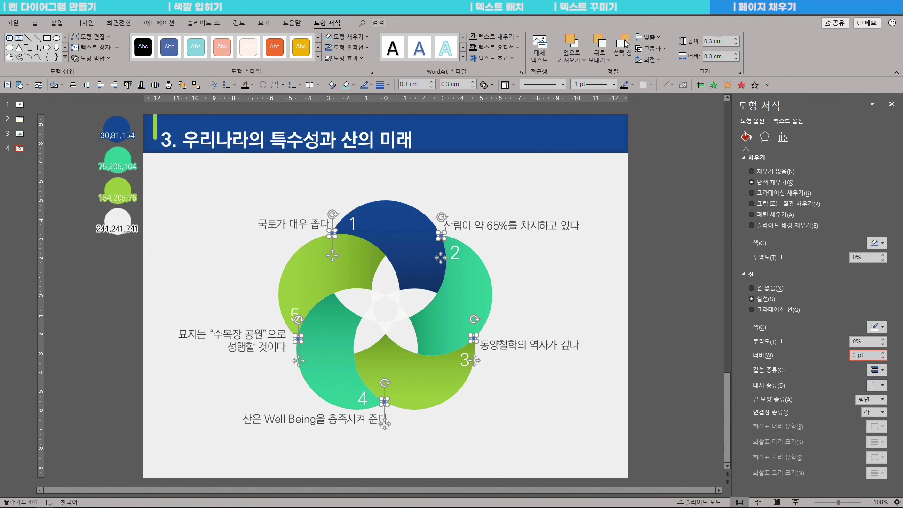
pyautogui.click(348, 189)
# Step: Nudge the lime petal numbered 5 slightly right and up
pyautogui.click(329, 367)
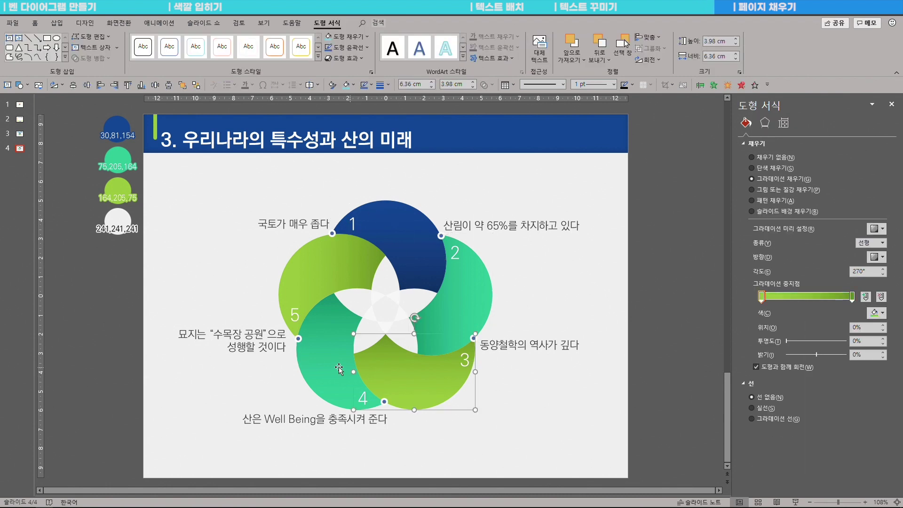
pyautogui.click(321, 282)
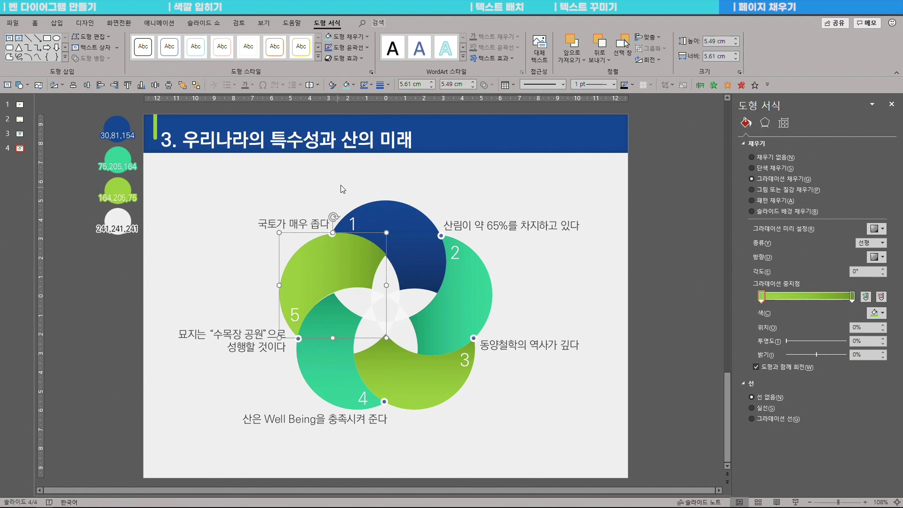
pyautogui.click(341, 185)
# Step: Fill the circles beside texts 1 to 5 with dark blue, teal, lime green, teal and lime green respectively
pyautogui.click(332, 233)
pyautogui.click(876, 243)
pyautogui.click(854, 384)
pyautogui.click(441, 236)
pyautogui.click(876, 243)
pyautogui.click(474, 339)
pyautogui.click(876, 243)
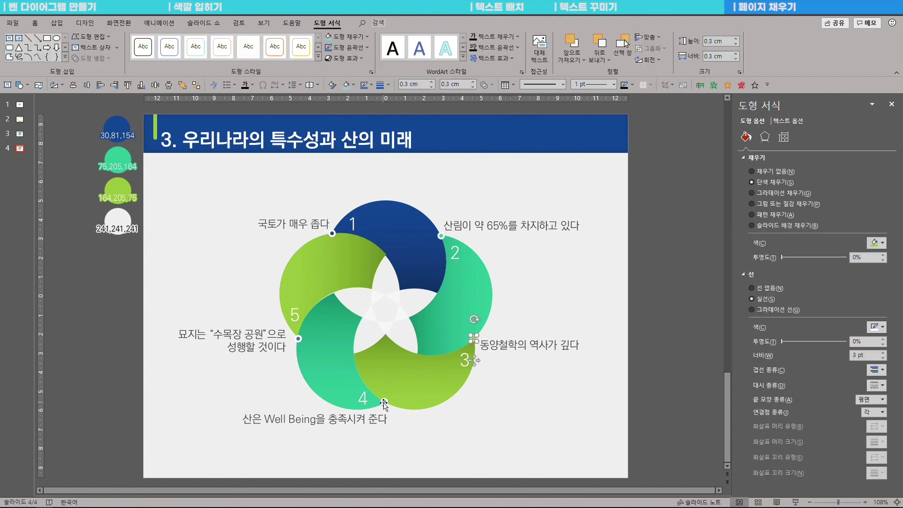
pyautogui.click(353, 224)
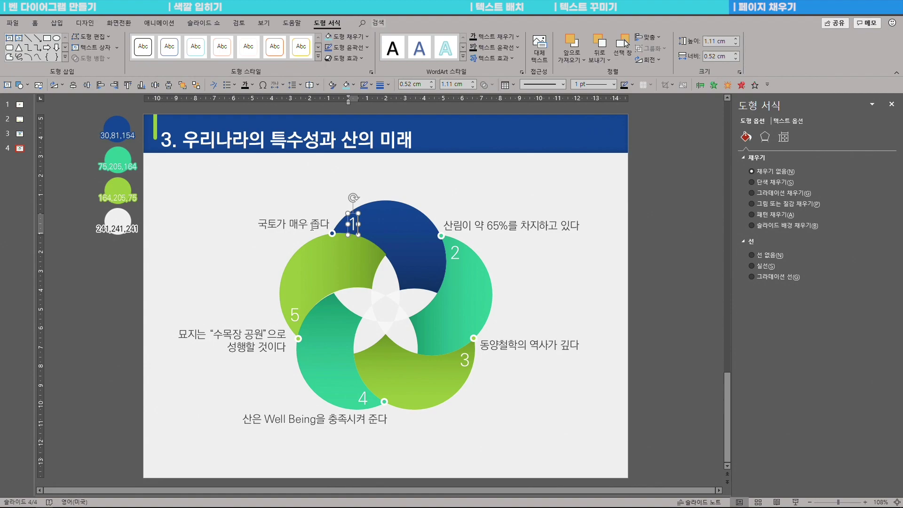
pyautogui.keyDown('shift'); pyautogui.click(332, 233); pyautogui.keyUp('shift')
pyautogui.keyDown('shift'); pyautogui.click(318, 226); pyautogui.keyUp('shift')
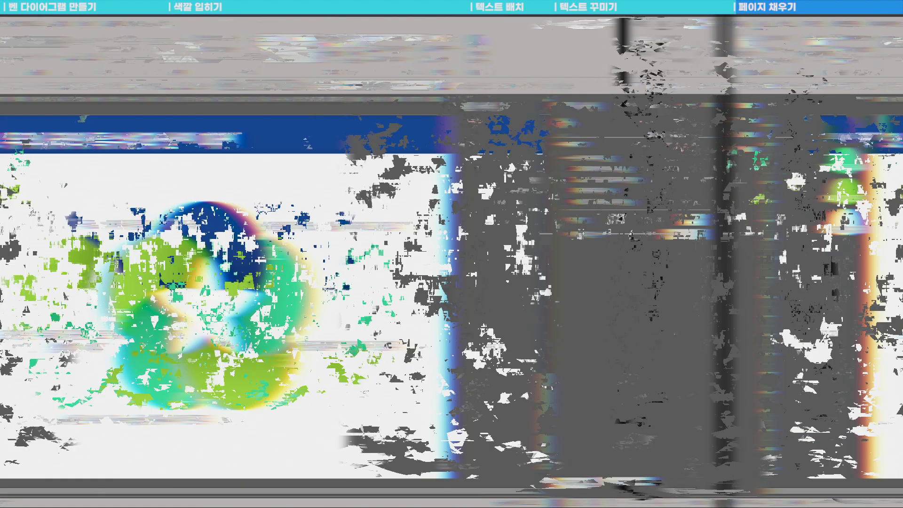
pyautogui.click(525, 256)
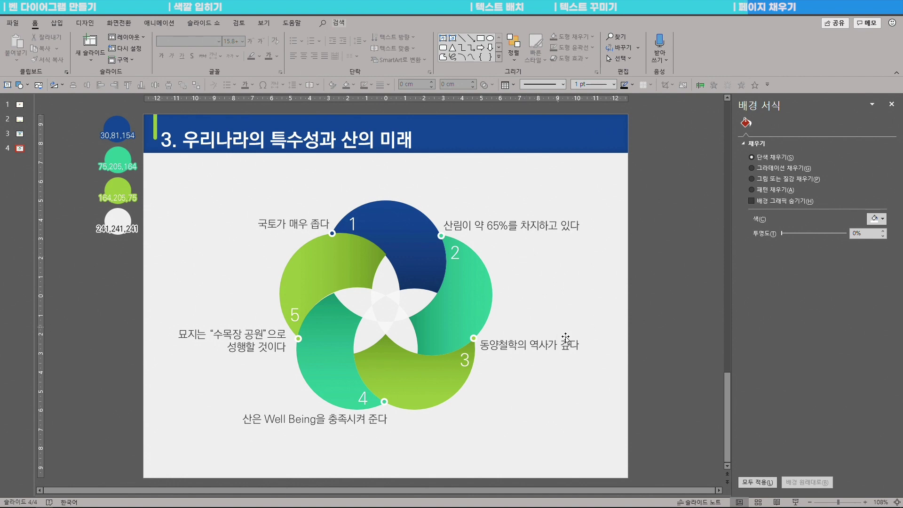
# Step: Move the whole diagram with its numbers, circles and texts straight up to free space along the slide's bottom
pyautogui.moveTo(637, 435); pyautogui.dragTo(120, 179)
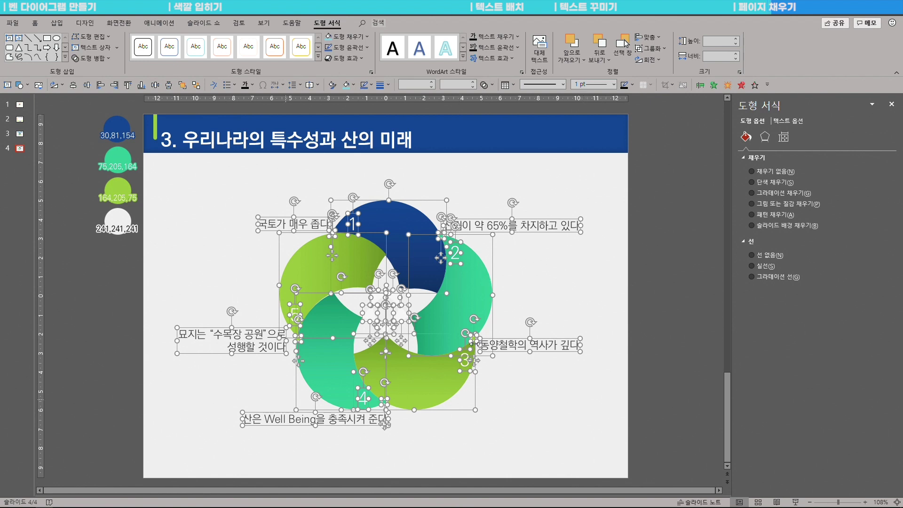
pyautogui.moveTo(476, 293); pyautogui.dragTo(476, 271)
pyautogui.moveTo(163, 422); pyautogui.dragTo(618, 473)
# Step: Insert the leafy tree icon from the 자연 및 야외 category and place it at the slide's bottom-left corner, resized to 1.37 cm
pyautogui.click(57, 22)
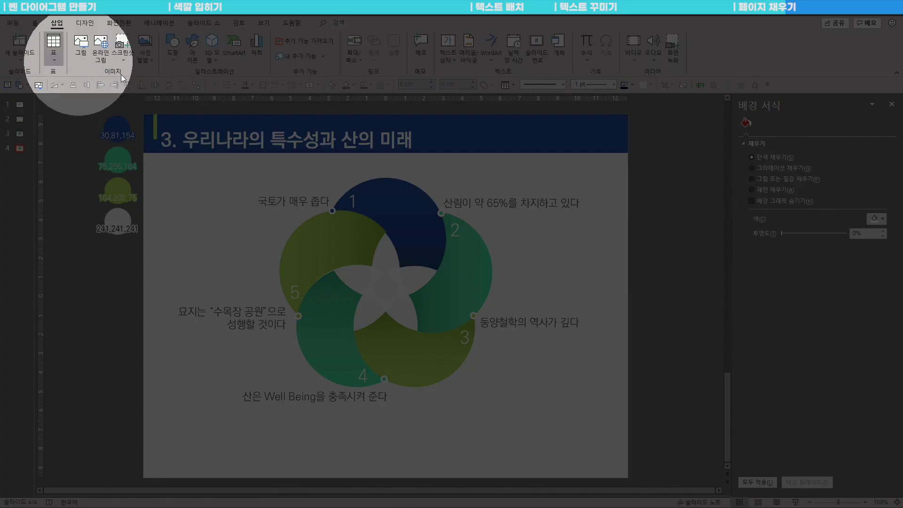
pyautogui.click(192, 41)
pyautogui.moveTo(809, 126); pyautogui.dragTo(803, 202)
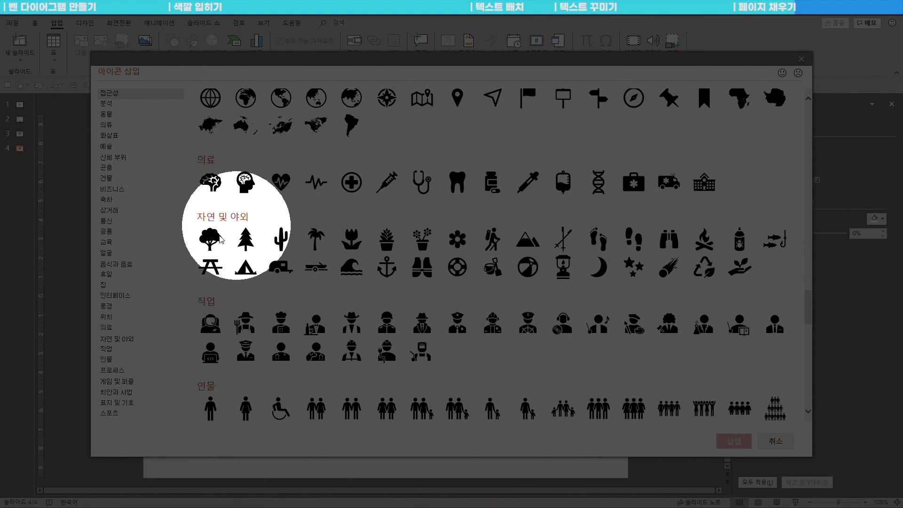
pyautogui.click(208, 242)
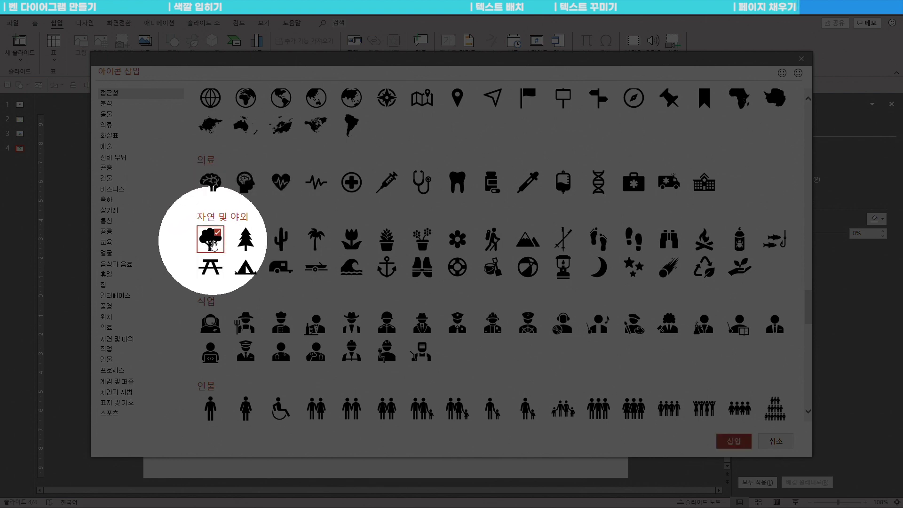
pyautogui.click(731, 439)
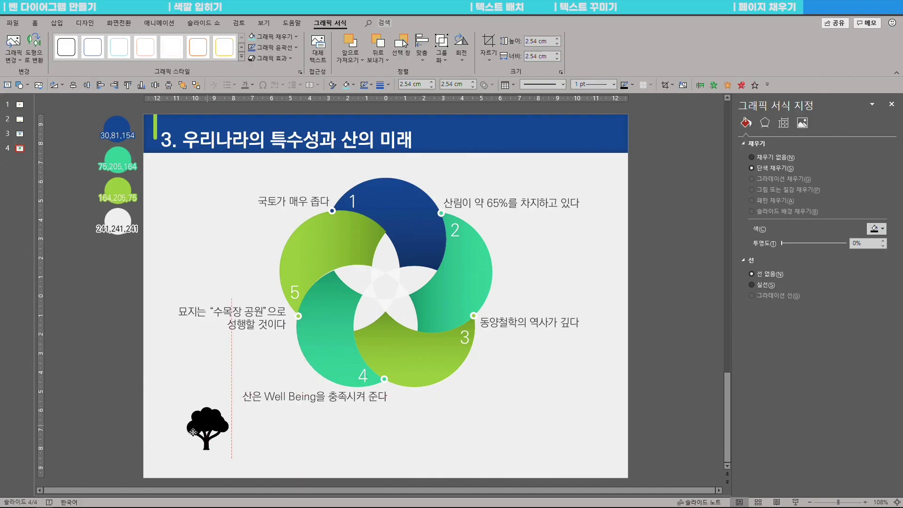
pyautogui.moveTo(202, 426); pyautogui.dragTo(174, 456)
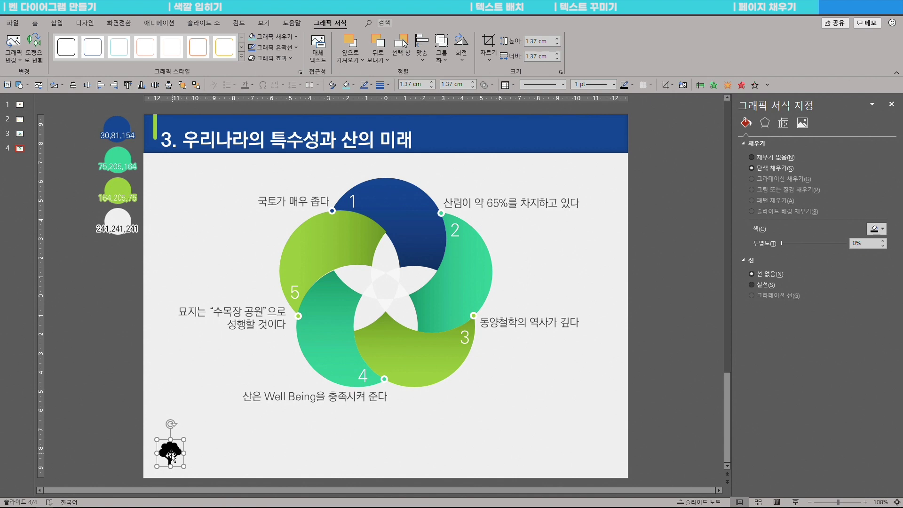
# Step: Copy the tree in varied sizes to form a group of four, and repeat that group seven times across the slide's bottom
pyautogui.moveTo(171, 458); pyautogui.dragTo(197, 457)
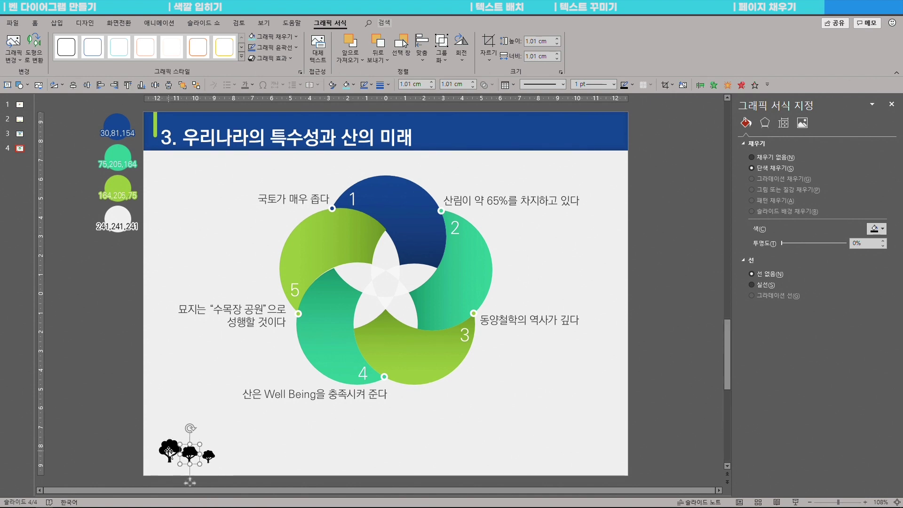
pyautogui.moveTo(150, 435); pyautogui.dragTo(236, 472)
pyautogui.click(513, 47)
pyautogui.moveTo(532, 207)
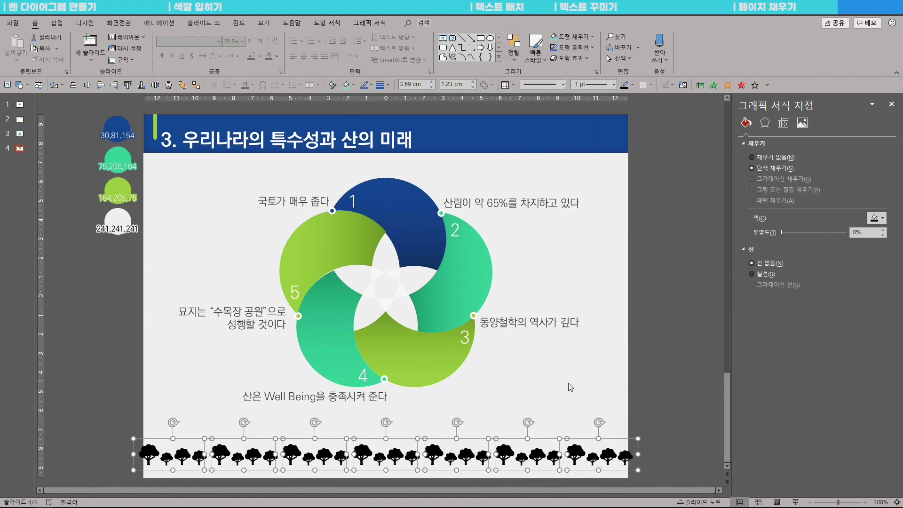
# Step: Fill the whole row of trees with light gray
pyautogui.click(875, 217)
pyautogui.click(828, 257)
pyautogui.click(617, 363)
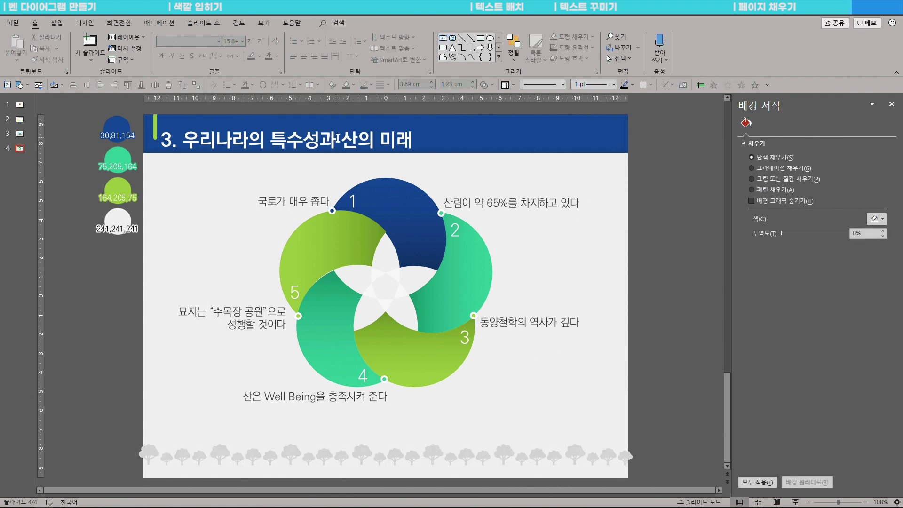
# Step: Move the whole diagram with its numbers, circles and texts slightly down between the title bar and the tree row
pyautogui.moveTo(120, 433); pyautogui.dragTo(654, 467)
pyautogui.click(623, 380)
pyautogui.moveTo(405, 204); pyautogui.dragTo(405, 212)
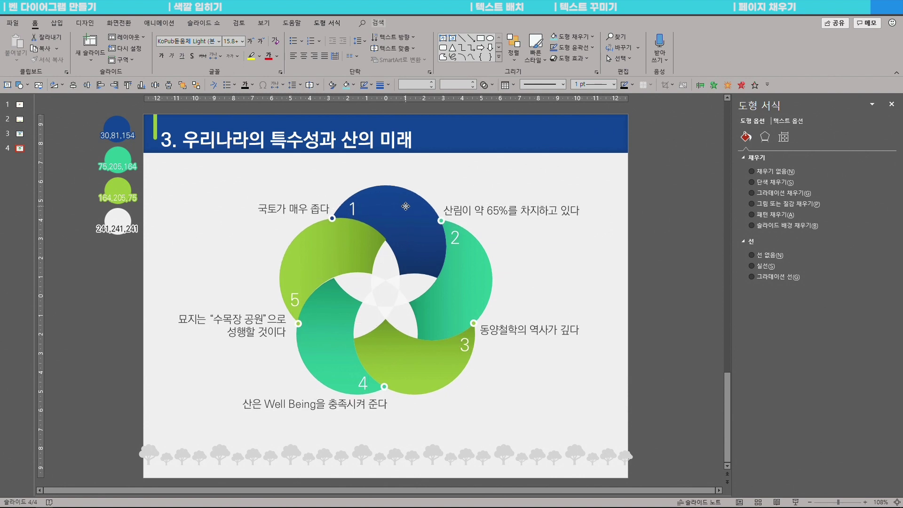
pyautogui.click(620, 259)
# Step: Nudge the lime petal numbered 5 slightly left and down in fine increments to line it up with its neighbours
pyautogui.click(334, 255)
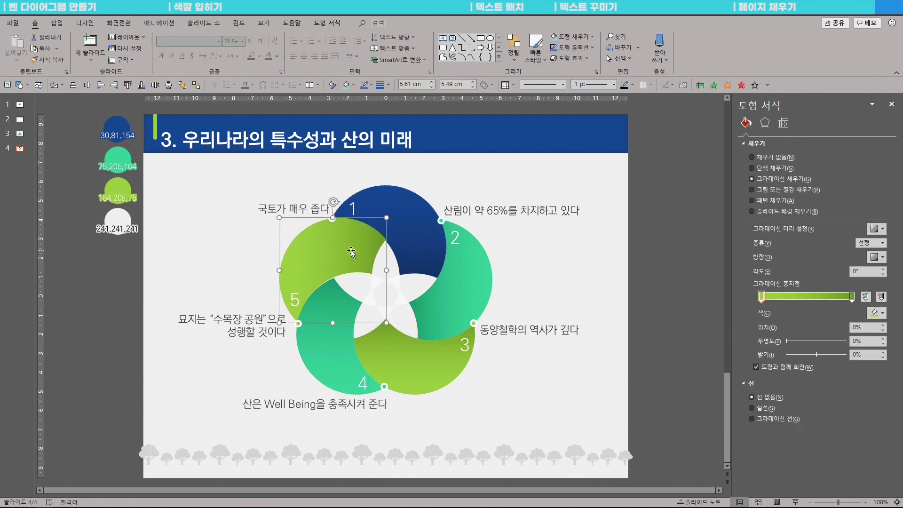
pyautogui.hotkey('ctrl', 'Left')
pyautogui.hotkey('ctrl', 'Down')
pyautogui.click(675, 366)
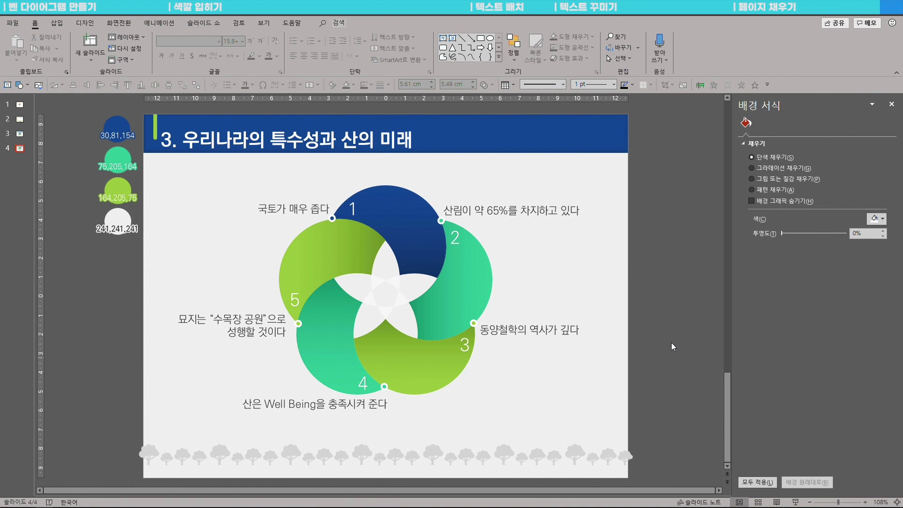